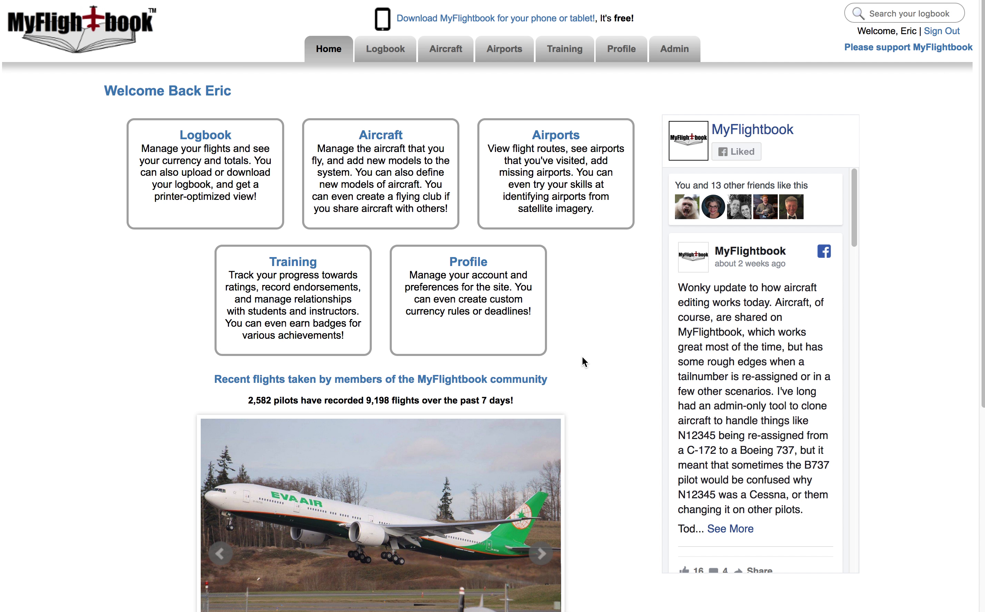
# Show the Training dropdown menu on the MyFlightbook home page.
pyautogui.moveTo(562, 52)
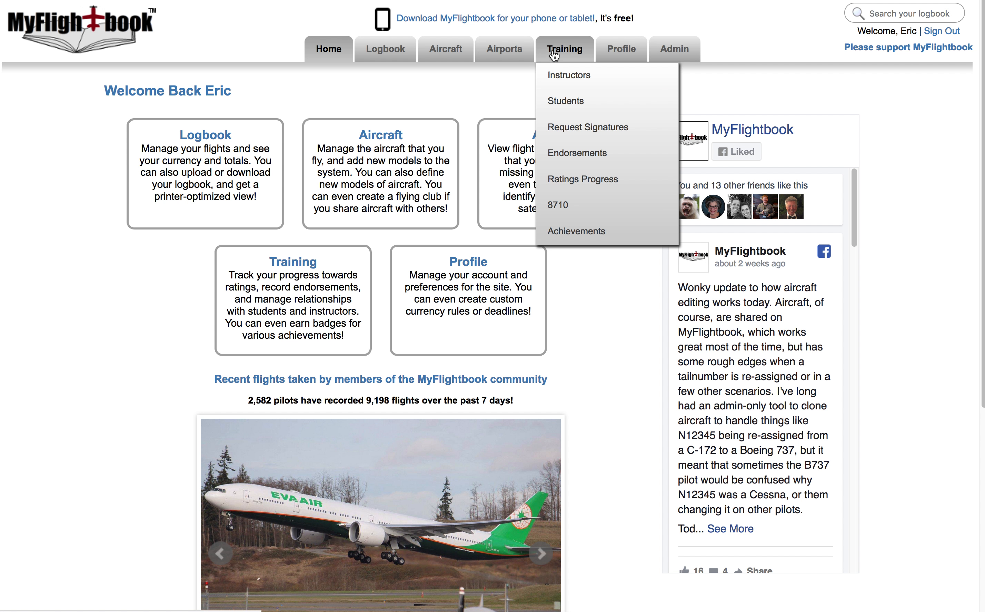
# Open Training > Instructors, glance at the Students list, and return to Instructors.
pyautogui.click(577, 81)
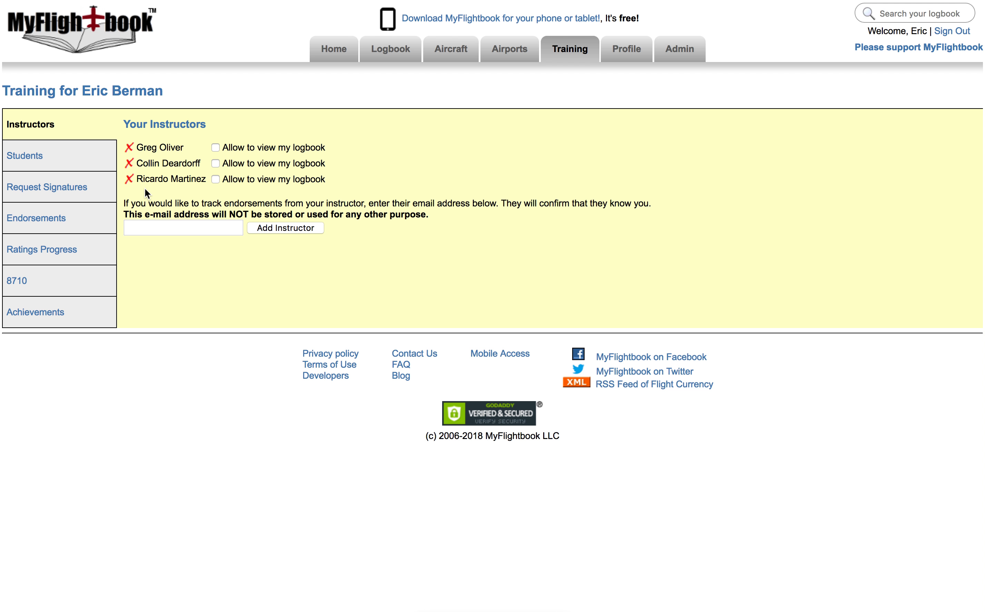
pyautogui.click(158, 228)
pyautogui.click(40, 157)
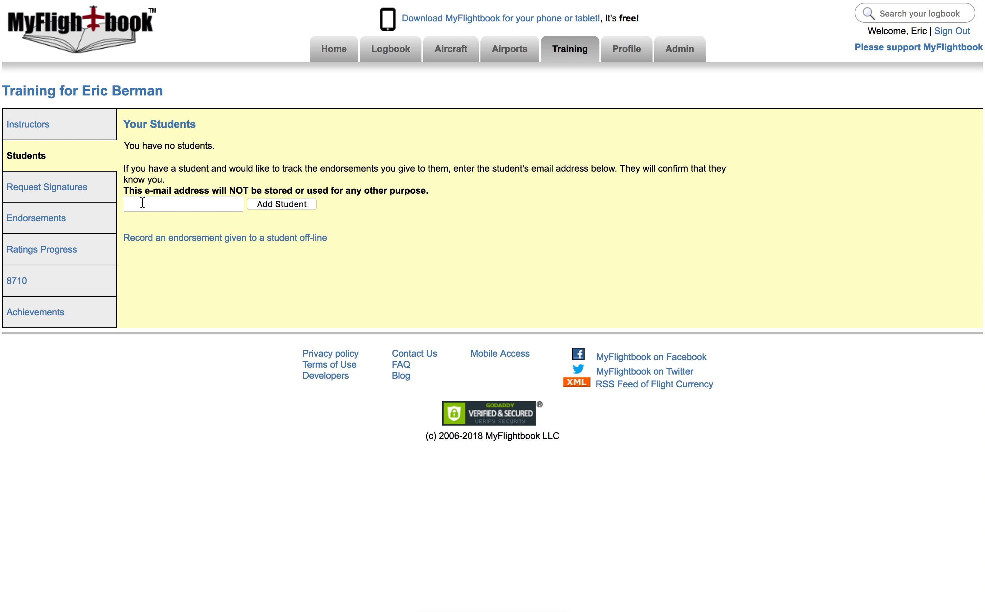
pyautogui.click(47, 128)
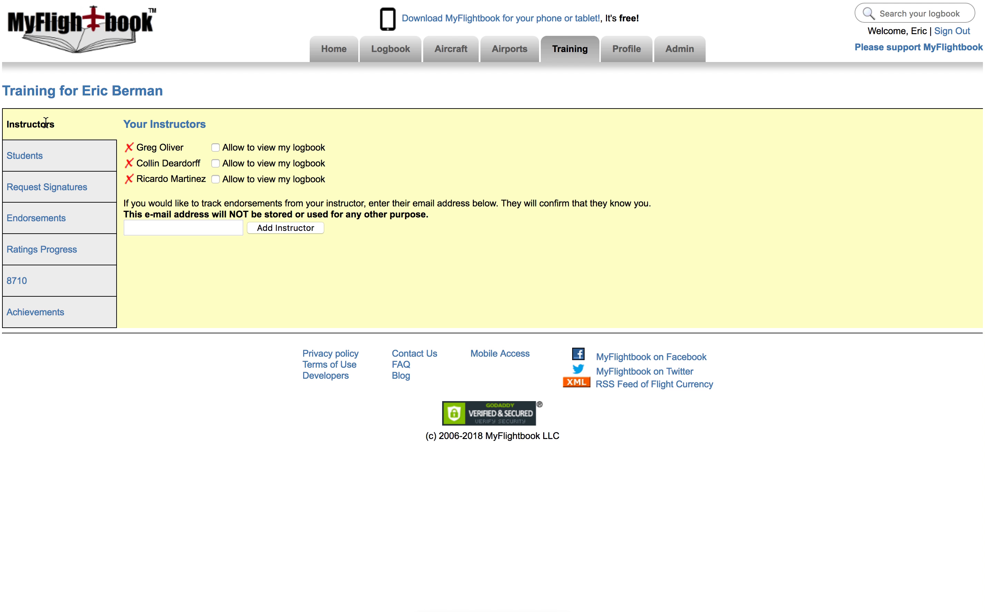
# Enter an instructor's e-mail in the invite box, clear it again, and switch to Outlook.
pyautogui.click(221, 226)
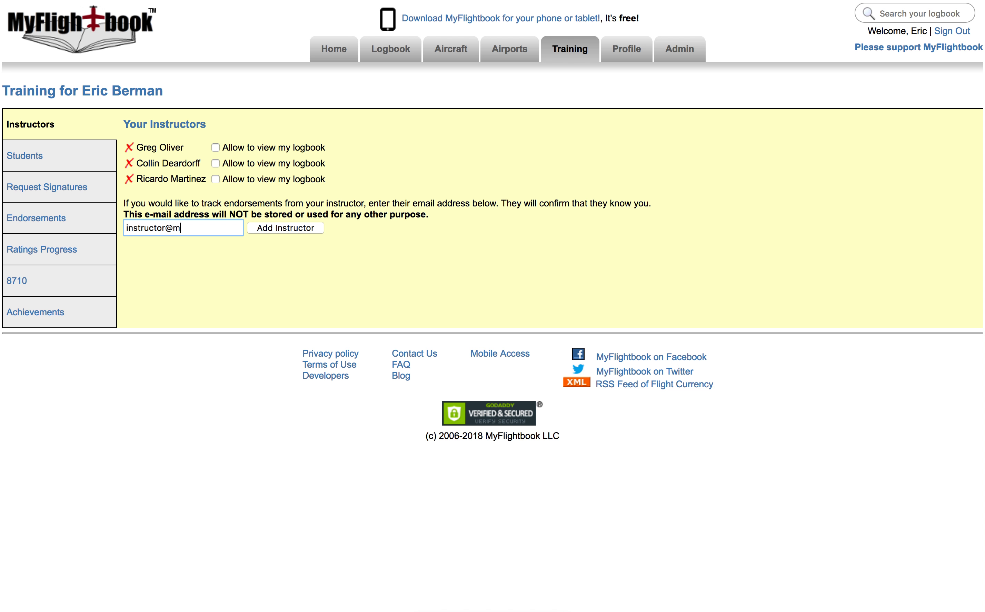
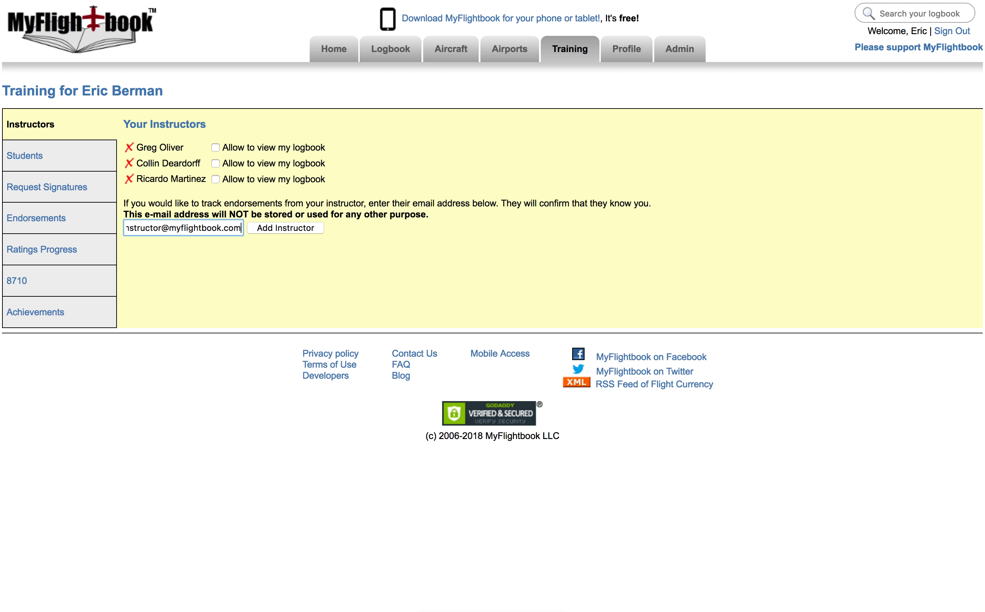
pyautogui.hotkey('shift', 'alt', 'Left')
pyautogui.hotkey('shift', 'alt', 'Left')
pyautogui.hotkey('shift', 'alt', 'Left')
pyautogui.press('BackSpace')
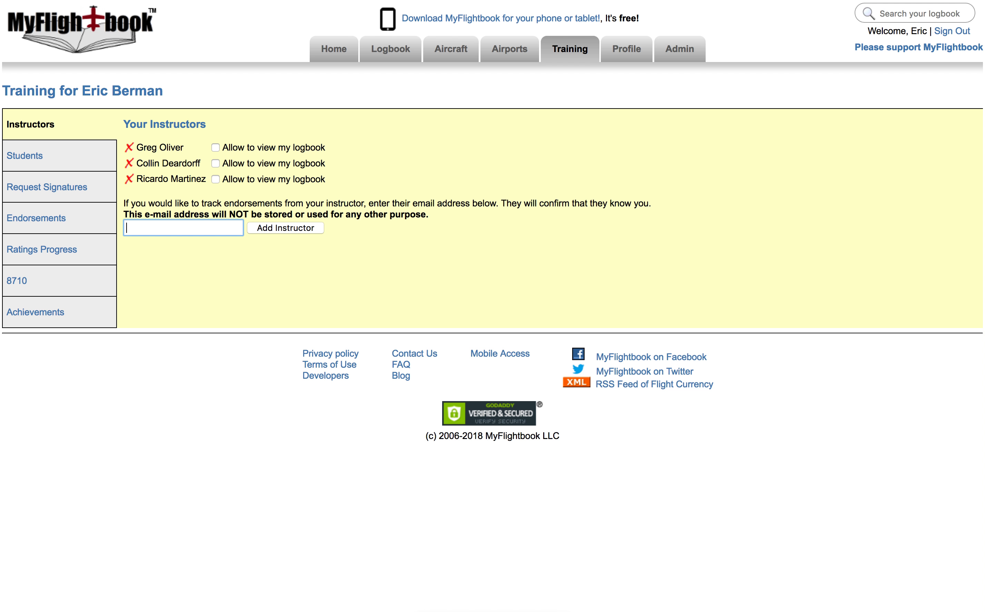
pyautogui.press('super+Tab')
pyautogui.press('super+Tab')
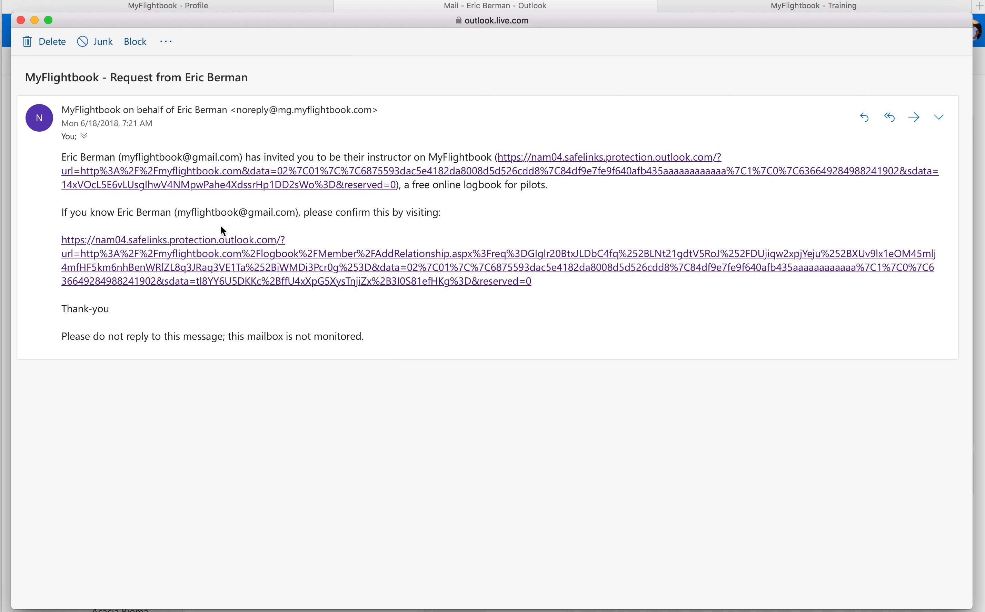
pyautogui.click(64, 157)
pyautogui.moveTo(64, 158); pyautogui.dragTo(723, 160)
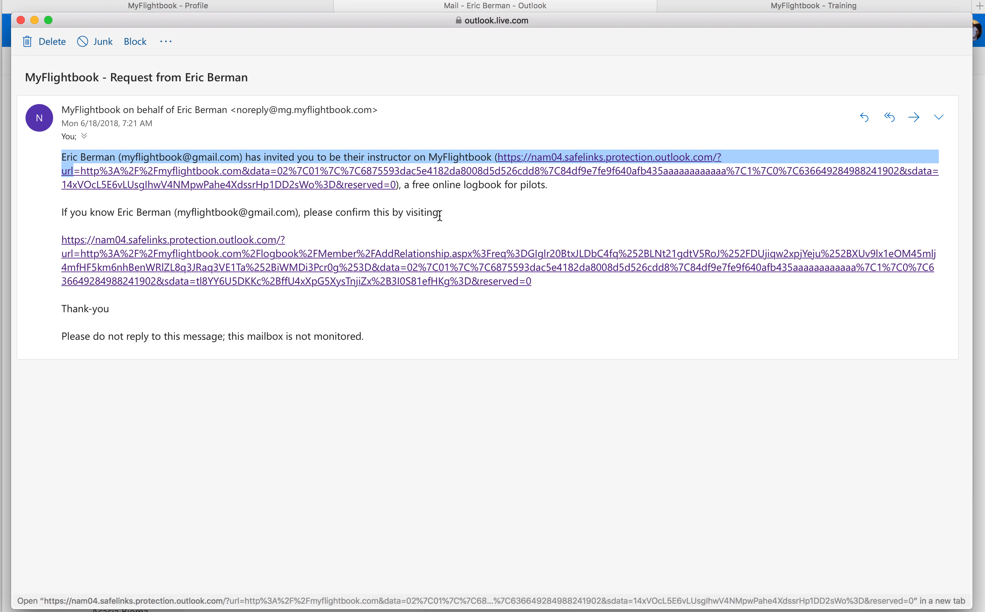
pyautogui.doubleClick(74, 213)
pyautogui.moveTo(74, 213); pyautogui.dragTo(439, 213)
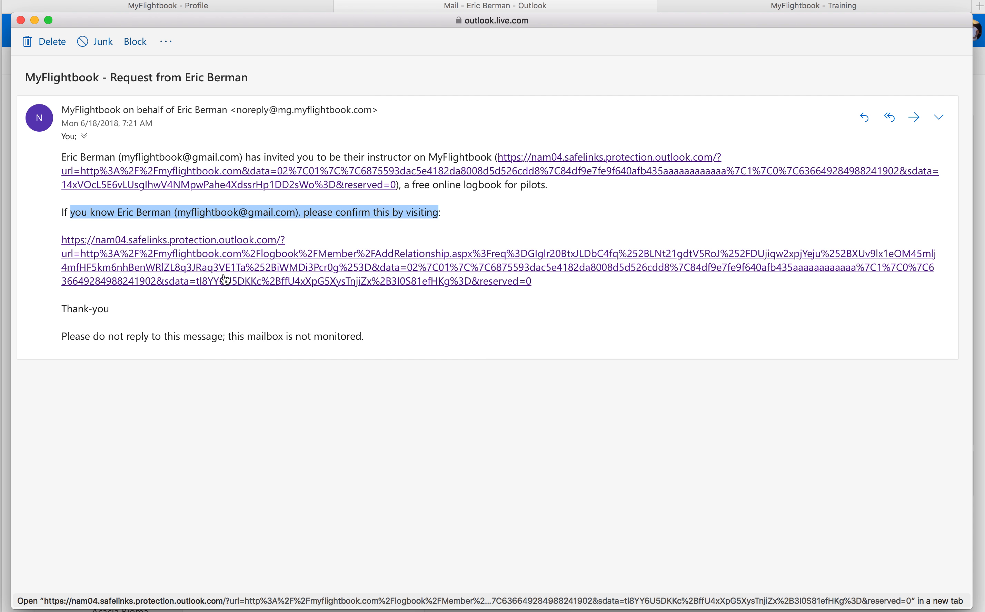
# Follow the e-mail's confirmation link and confirm the instructor relationship.
pyautogui.click(246, 275)
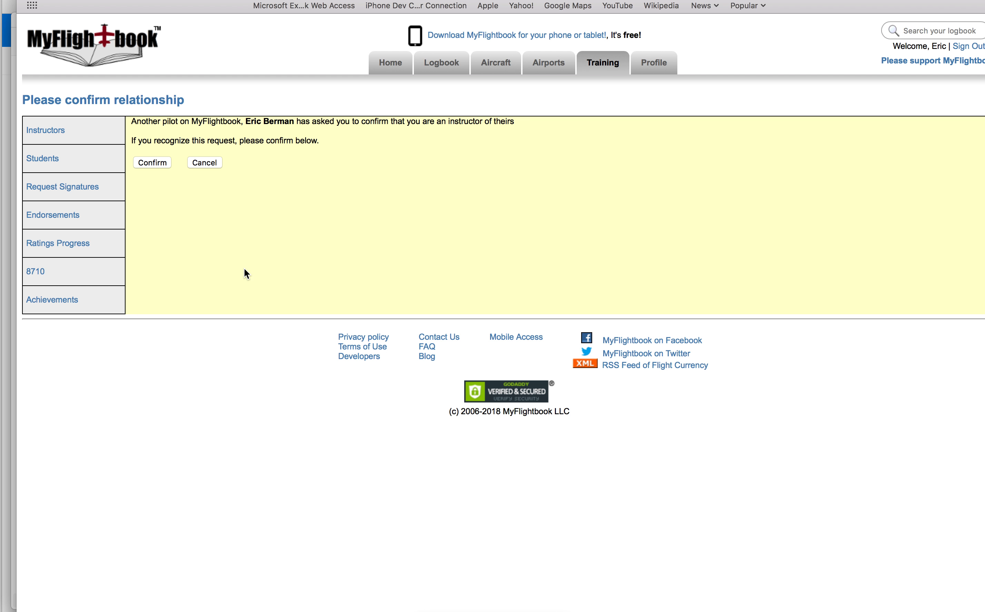
pyautogui.moveTo(32, 100); pyautogui.dragTo(187, 118)
pyautogui.click(137, 123)
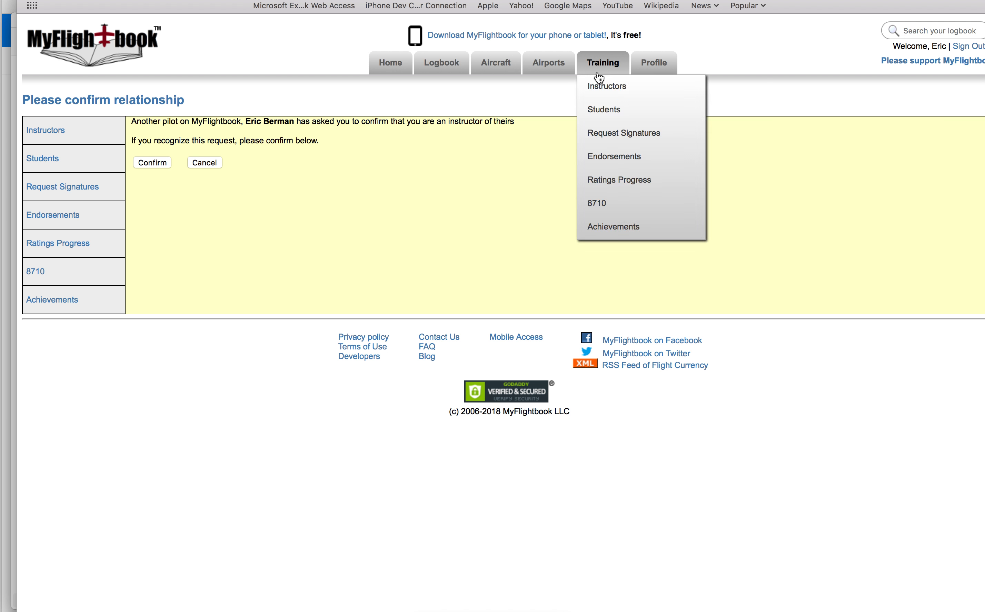
pyautogui.moveTo(746, 0); pyautogui.dragTo(732, 0)
pyautogui.moveTo(632, 73)
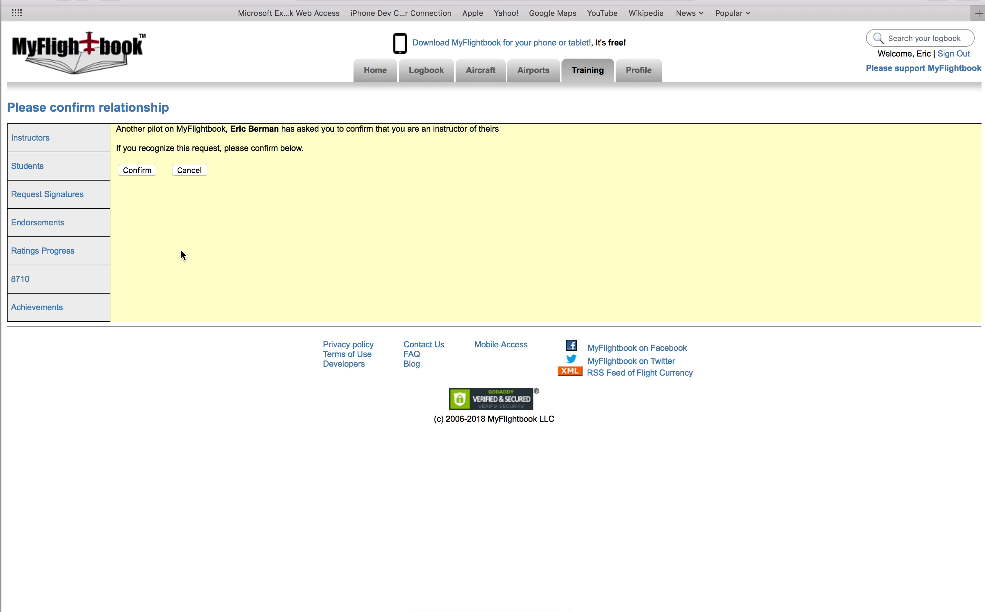
pyautogui.click(133, 171)
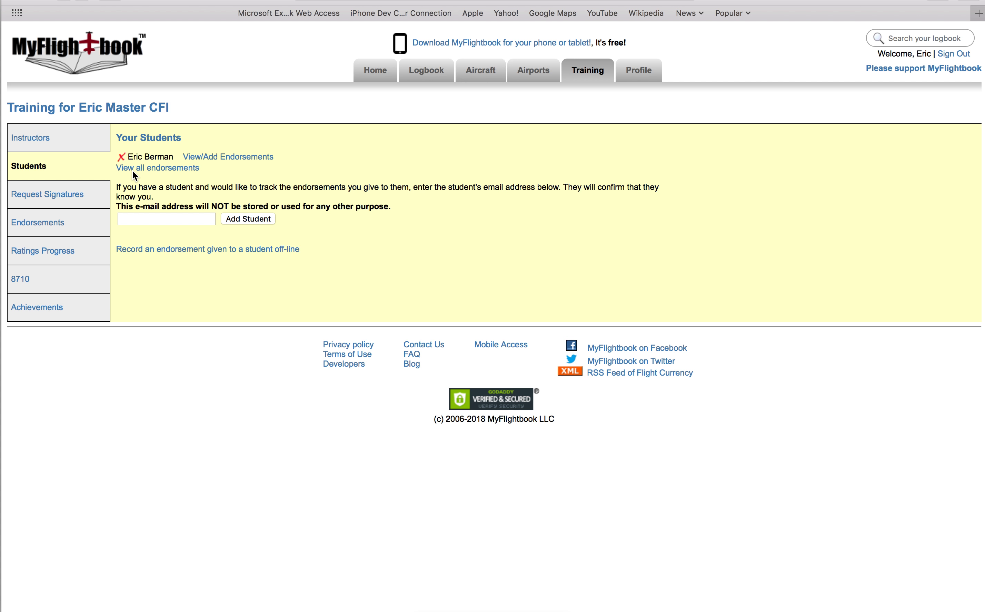
# Check the student now appears under Your Students, then return to the student's Firefox window.
pyautogui.doubleClick(124, 138)
pyautogui.tripleClick(191, 137)
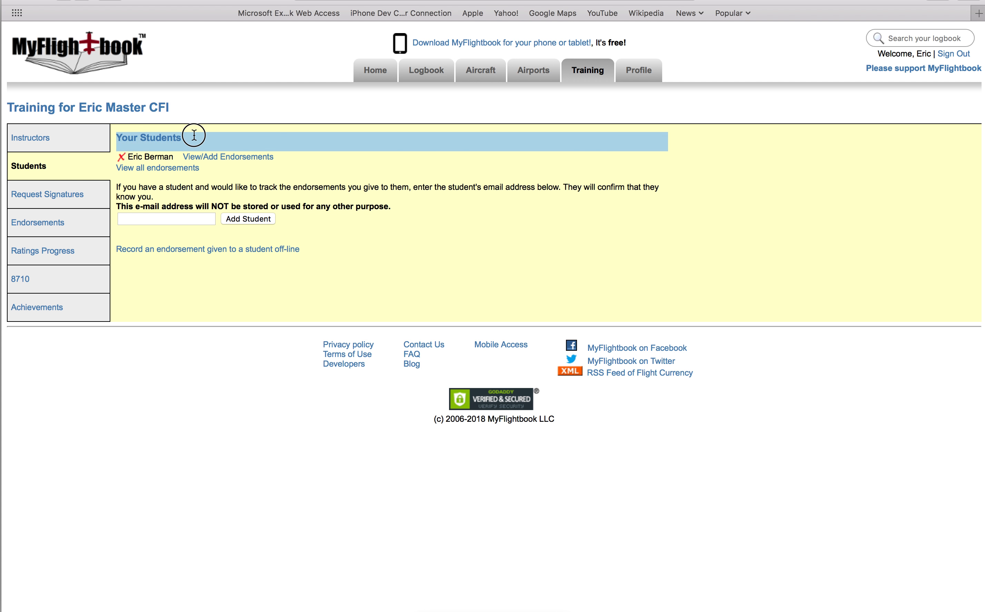
pyautogui.doubleClick(135, 156)
pyautogui.moveTo(135, 156); pyautogui.dragTo(160, 154)
pyautogui.click(161, 154)
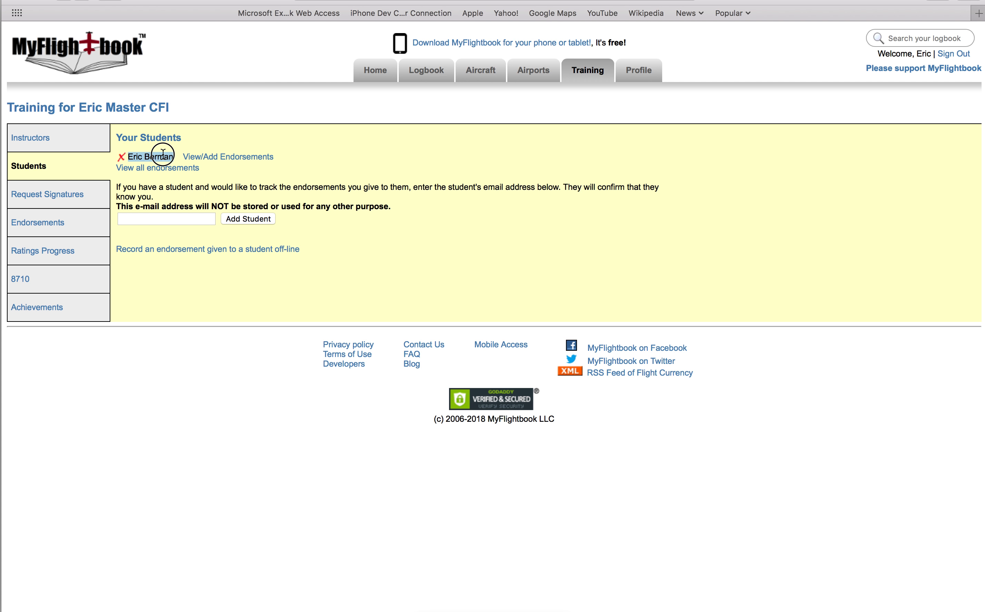
pyautogui.press('super+Tab')
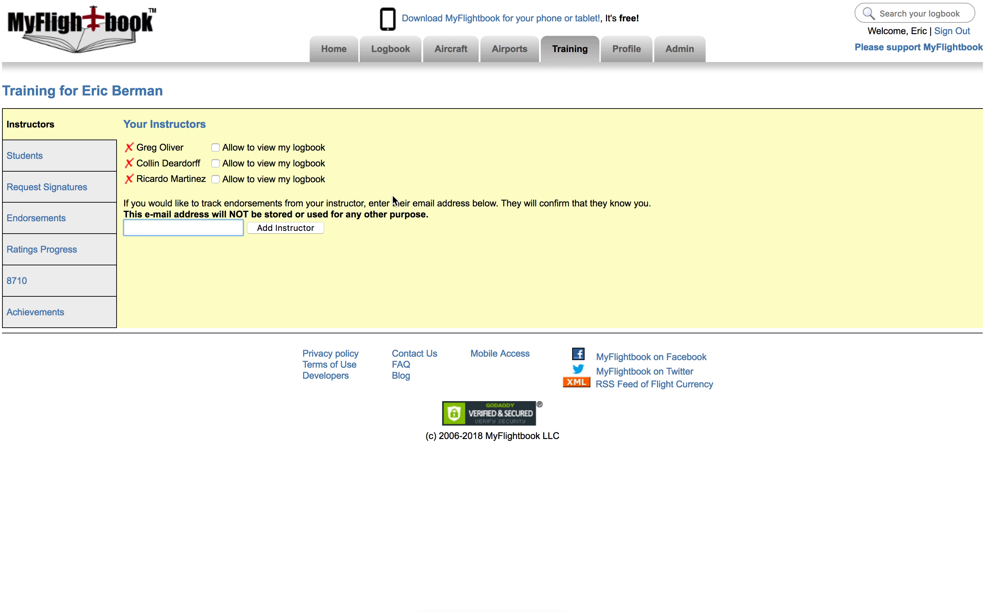
# Reload Training > Instructors to see the newly confirmed fourth instructor, then switch to Safari.
pyautogui.moveTo(568, 53)
pyautogui.click(572, 83)
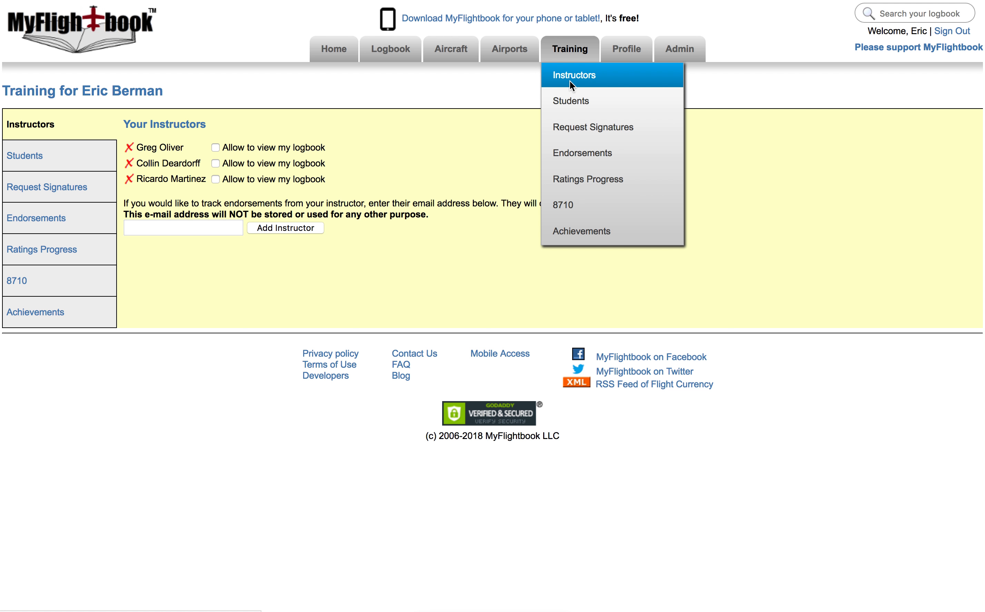
pyautogui.moveTo(136, 196); pyautogui.dragTo(194, 197)
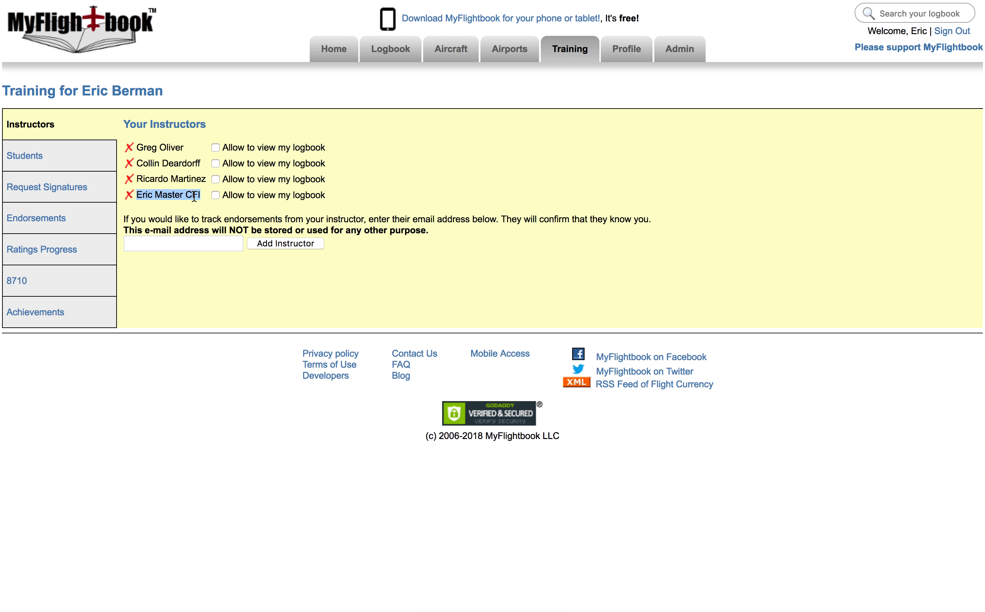
pyautogui.click(175, 215)
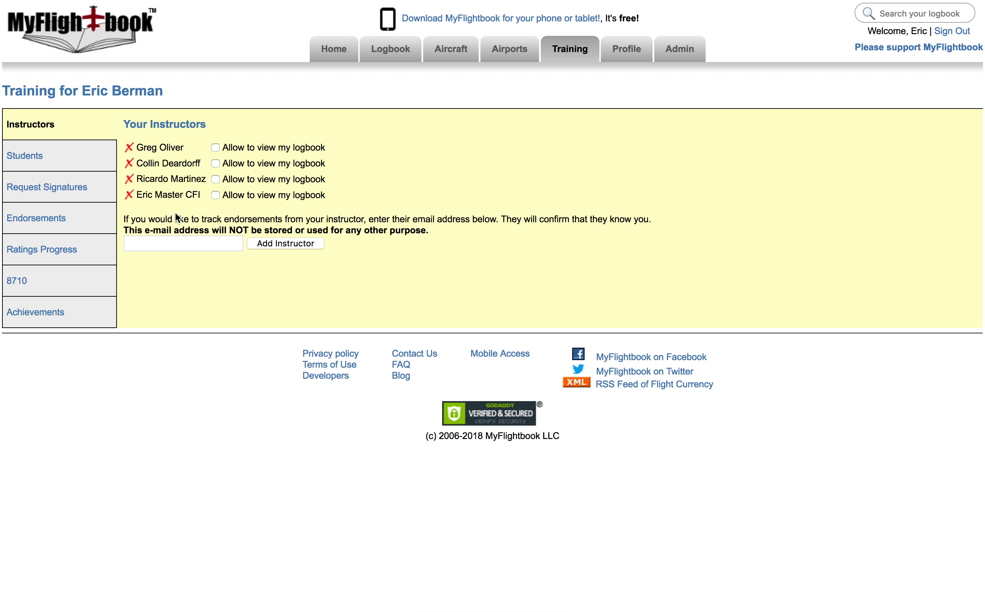
pyautogui.press('super+Tab')
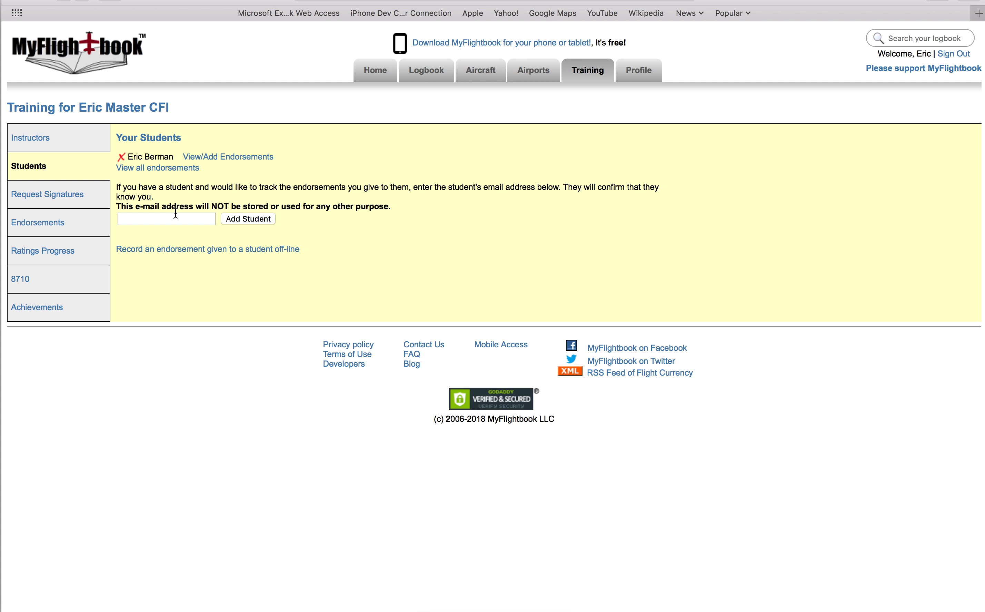
# Open the student's endorsements and pick the (61.31(e)) Complex Aircraft template.
pyautogui.click(242, 156)
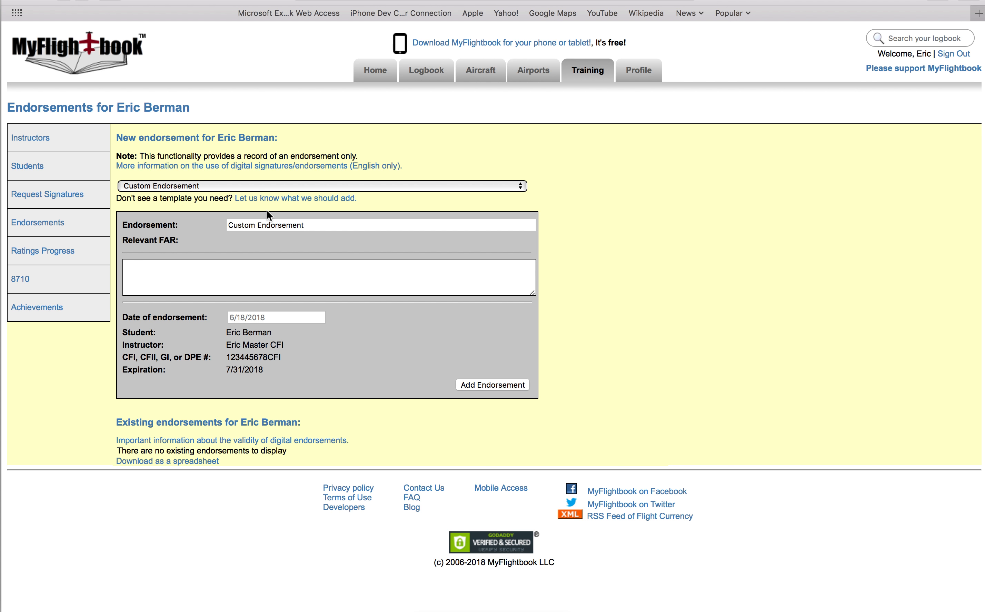
pyautogui.click(258, 186)
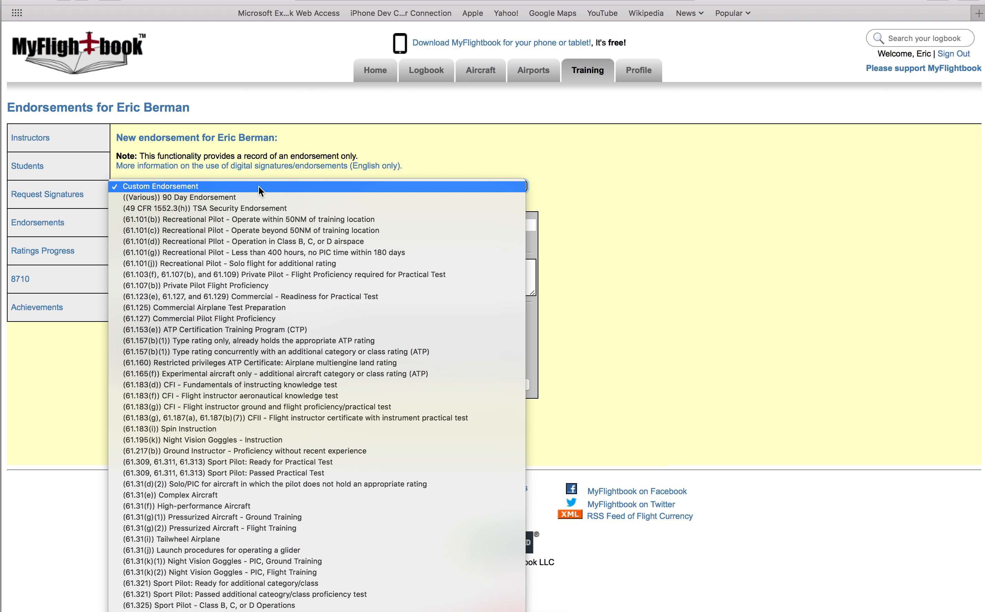
pyautogui.scroll(-10, 278, 500)
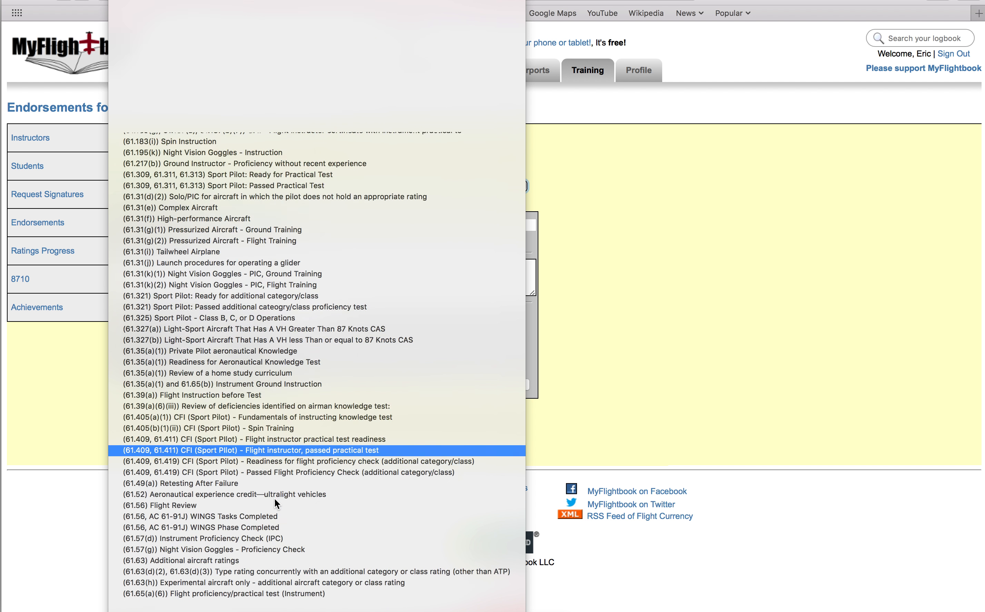
pyautogui.scroll(-6, 275, 499)
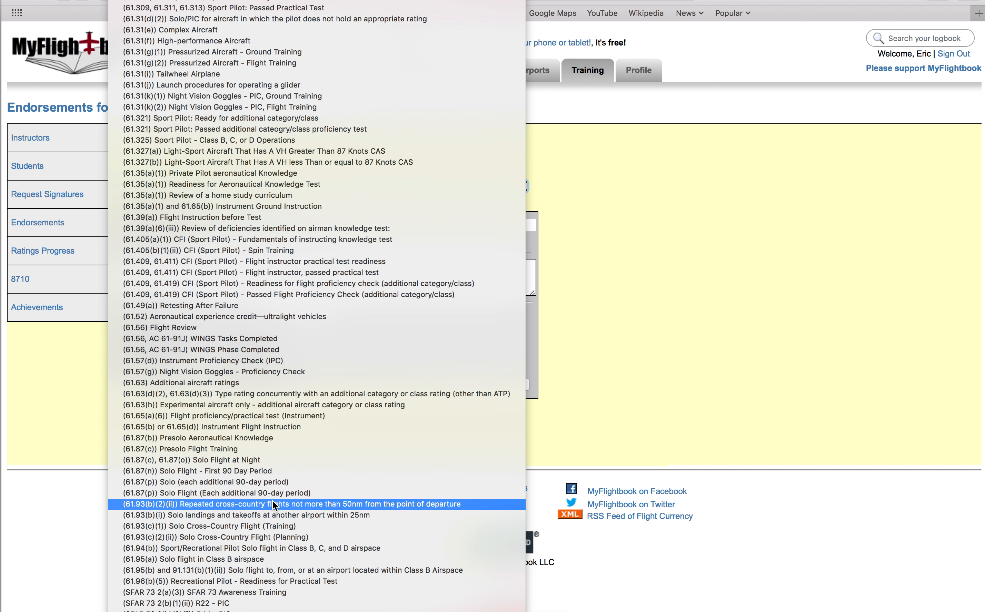
pyautogui.scroll(3, 273, 504)
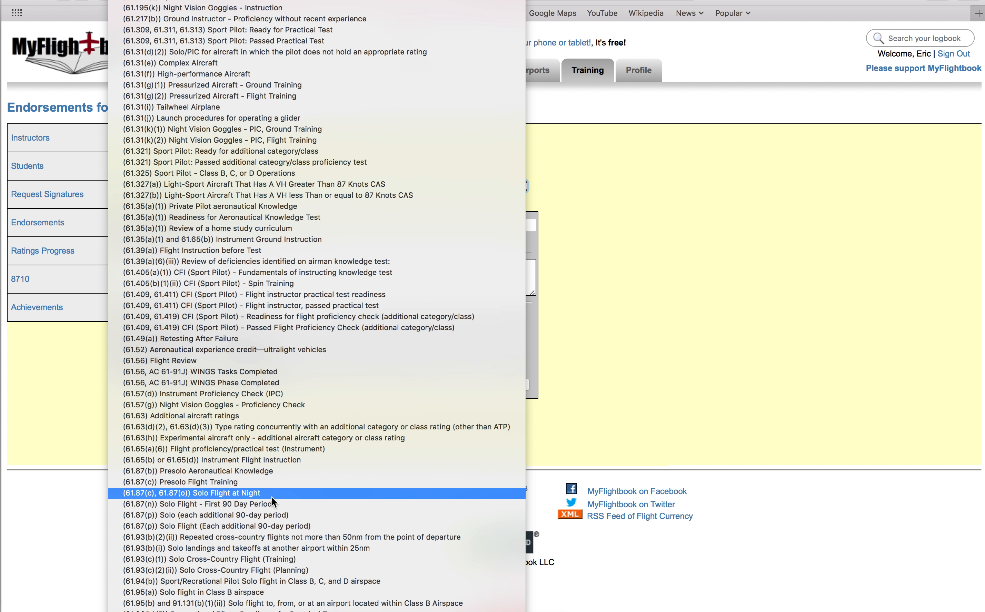
pyautogui.click(207, 65)
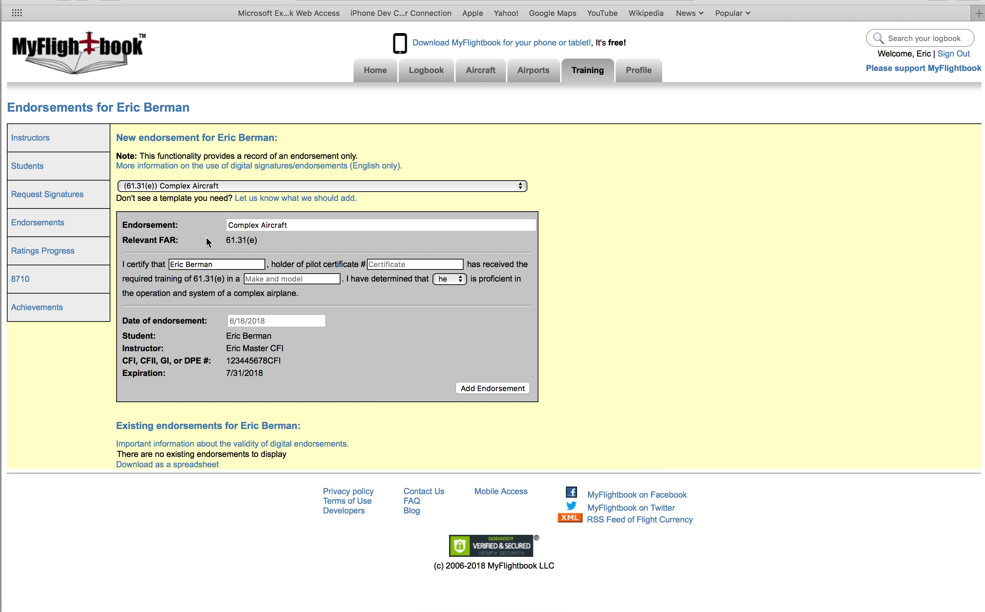
# Enter the student's certificate number and make/model Mooney M20J, keep pronoun 'he', and add the endorsement.
pyautogui.moveTo(229, 264); pyautogui.dragTo(158, 262)
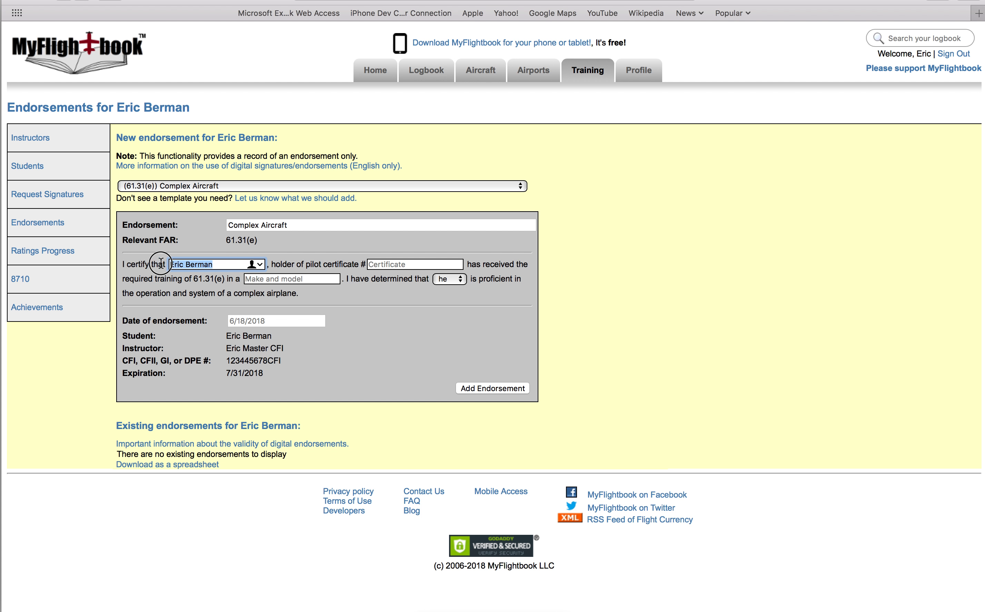
pyautogui.click(390, 268)
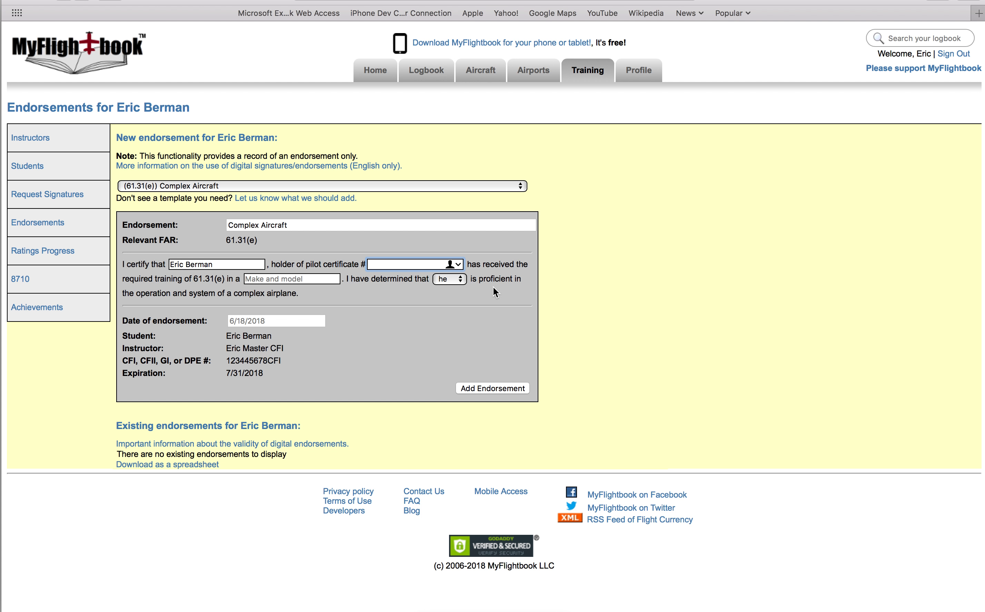
pyautogui.click(295, 277)
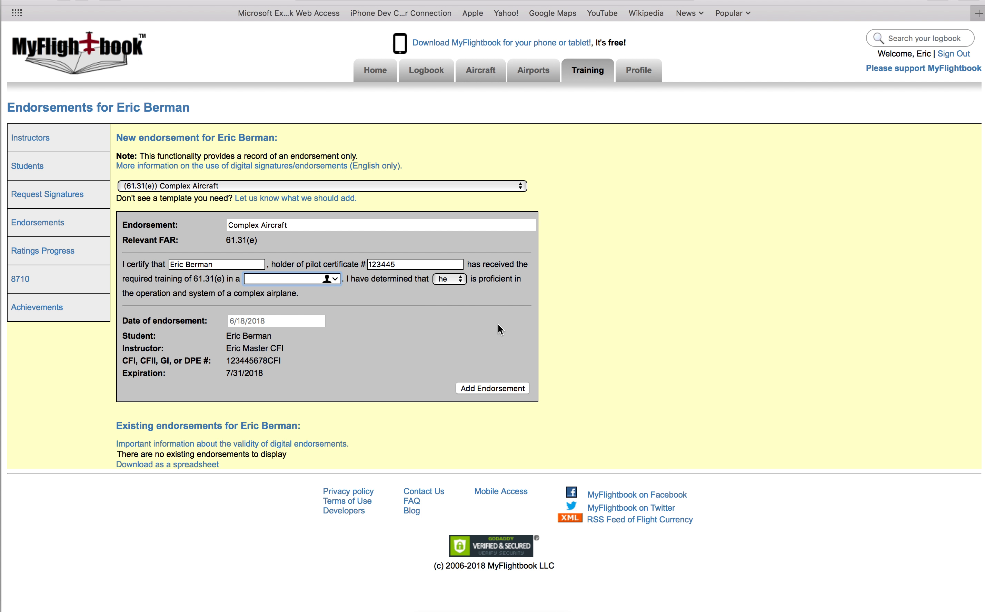
pyautogui.write('Mooney M20J')
pyautogui.click(462, 280)
pyautogui.click(464, 279)
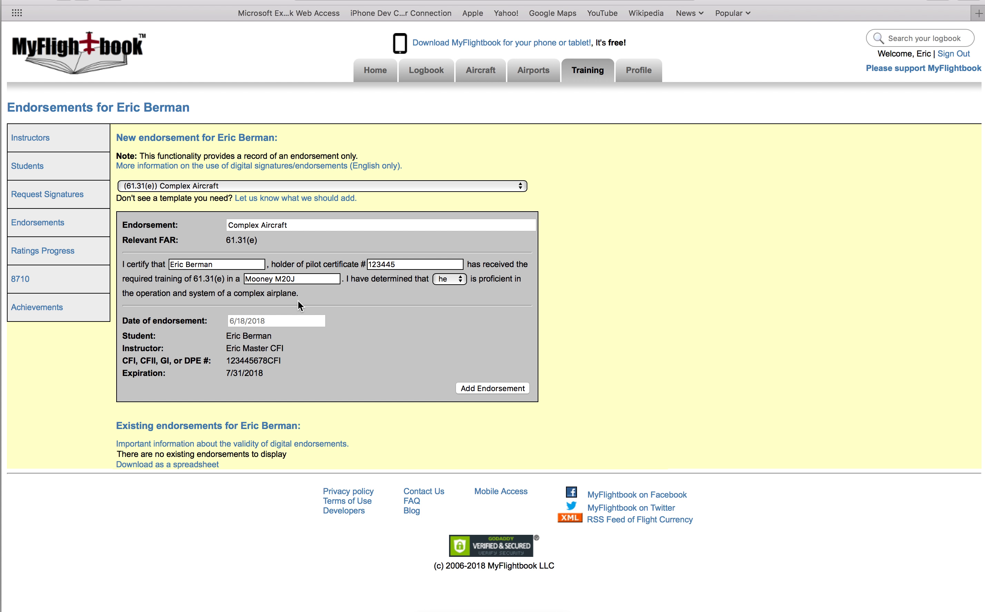
pyautogui.click(483, 389)
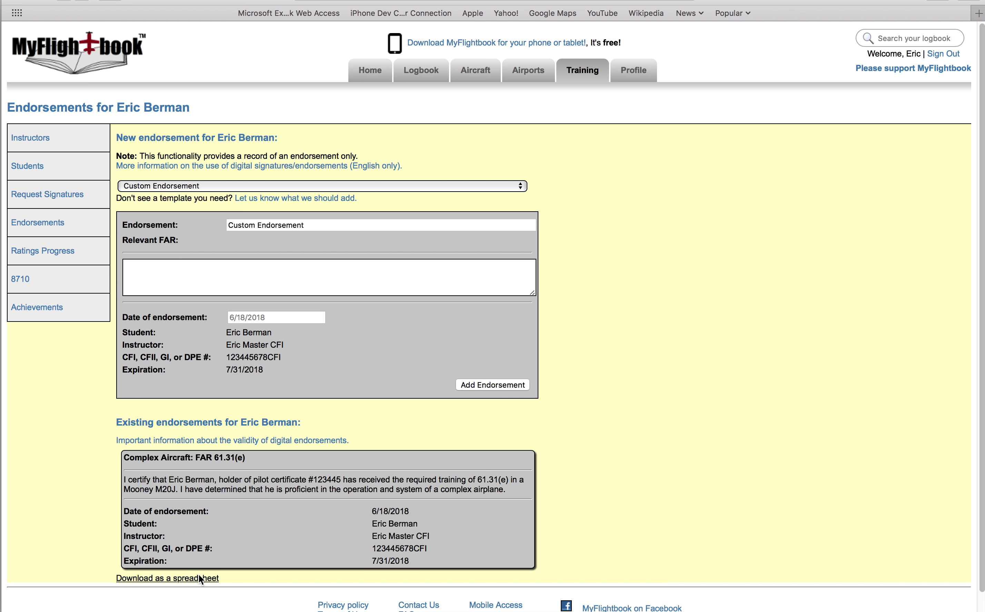
# Review the student's existing endorsements list, then switch to the Firefox window.
pyautogui.moveTo(118, 426); pyautogui.dragTo(302, 423)
pyautogui.moveTo(86, 469); pyautogui.dragTo(421, 535)
pyautogui.click(577, 558)
pyautogui.press('super+Tab')
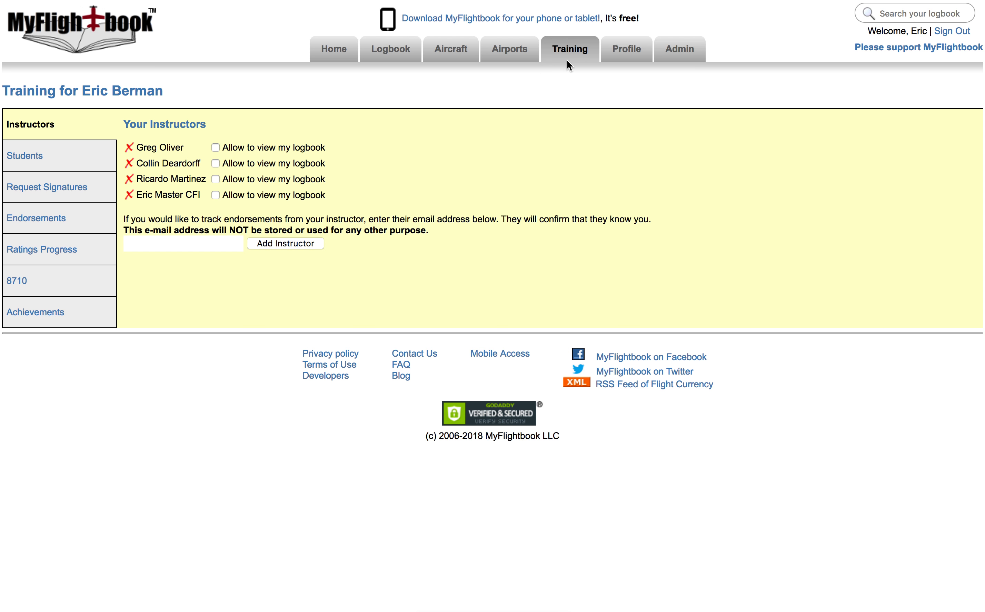
# Verify the 61.31(e) Complex Aircraft endorsement dated 6/18/2018 appears in Training > Endorsements.
pyautogui.moveTo(567, 60)
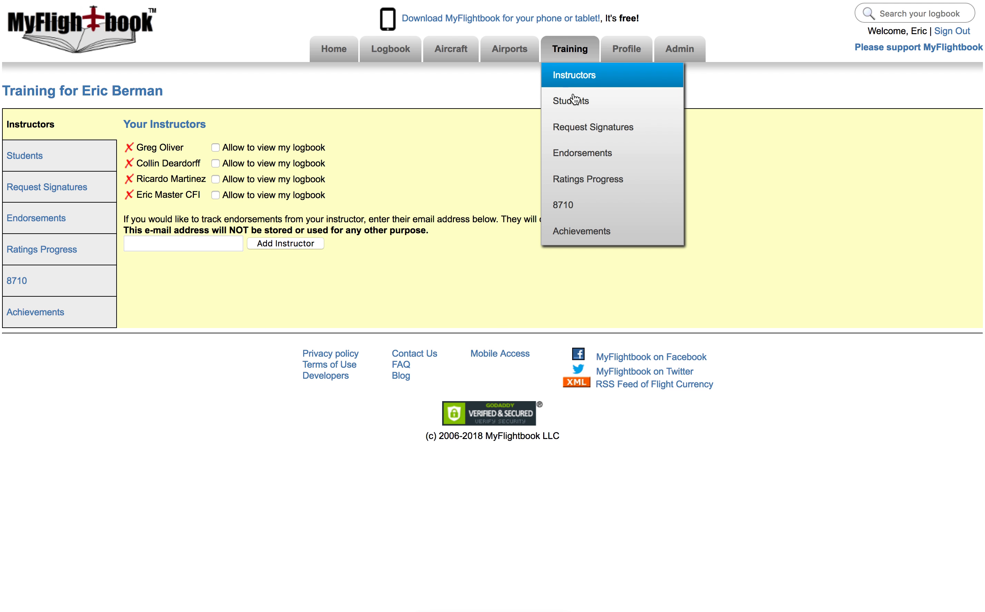
pyautogui.click(573, 153)
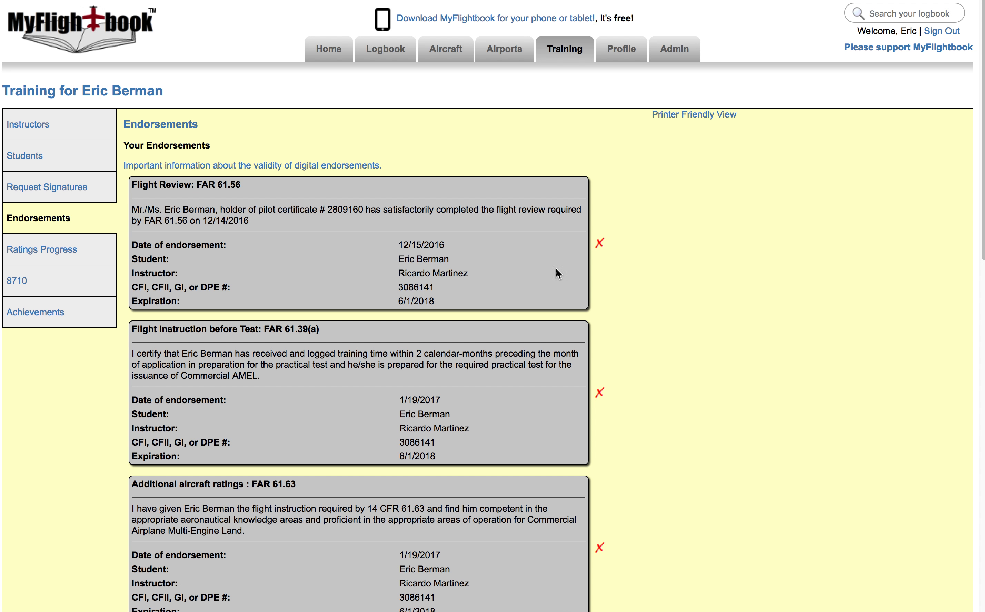
pyautogui.scroll(-10, 658, 573)
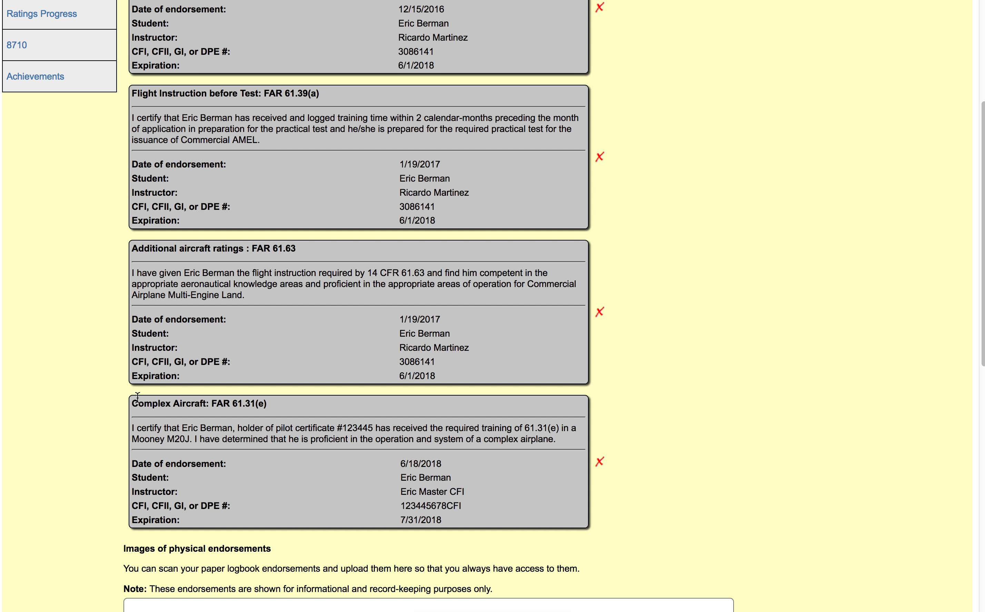
pyautogui.moveTo(134, 404); pyautogui.dragTo(573, 441)
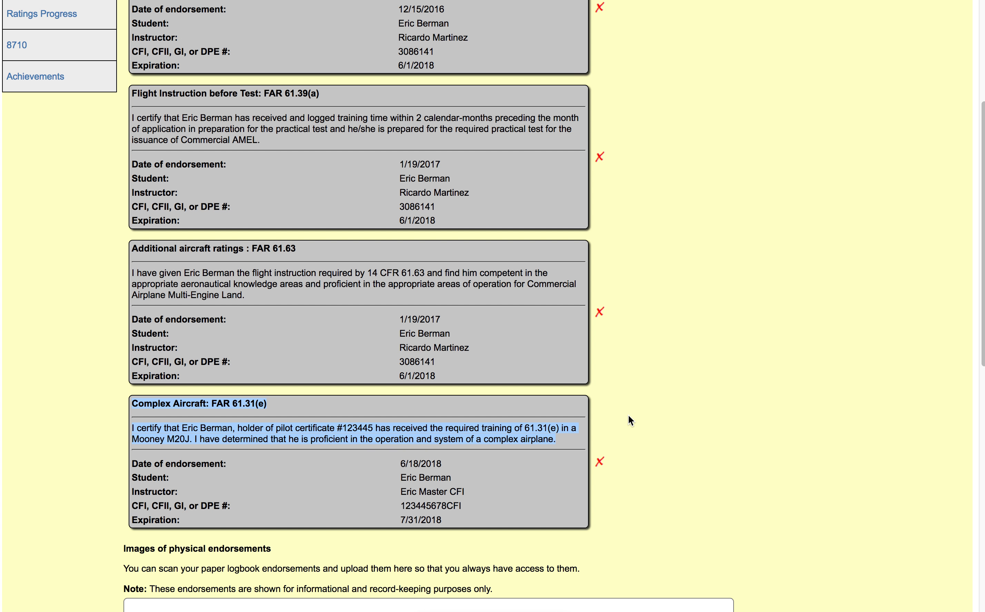
pyautogui.scroll(5, 629, 416)
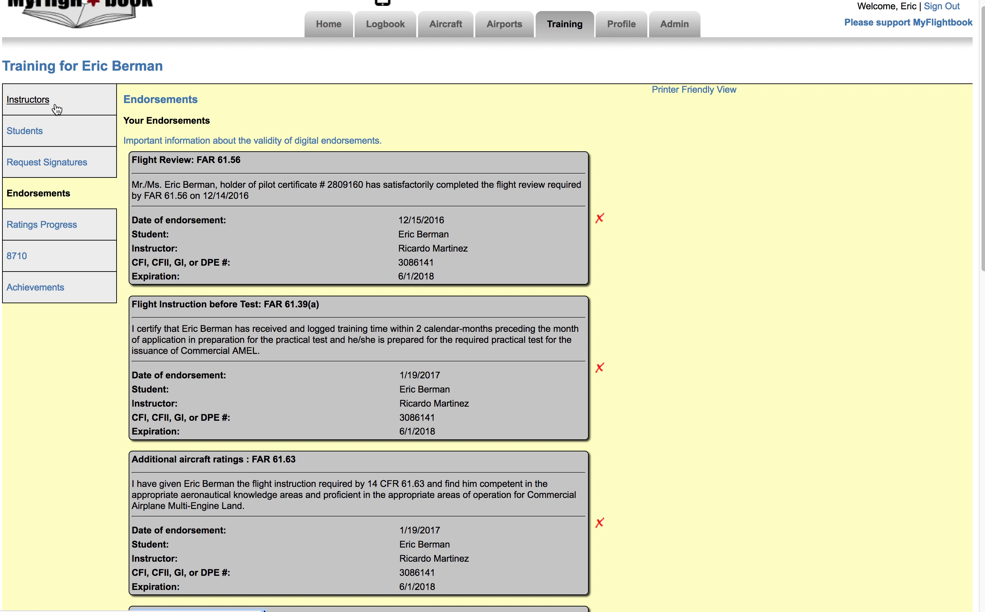
pyautogui.moveTo(99, 166)
pyautogui.mouseDown()
pyautogui.moveTo(63, 165)
pyautogui.moveTo(90, 162)
pyautogui.mouseUp()
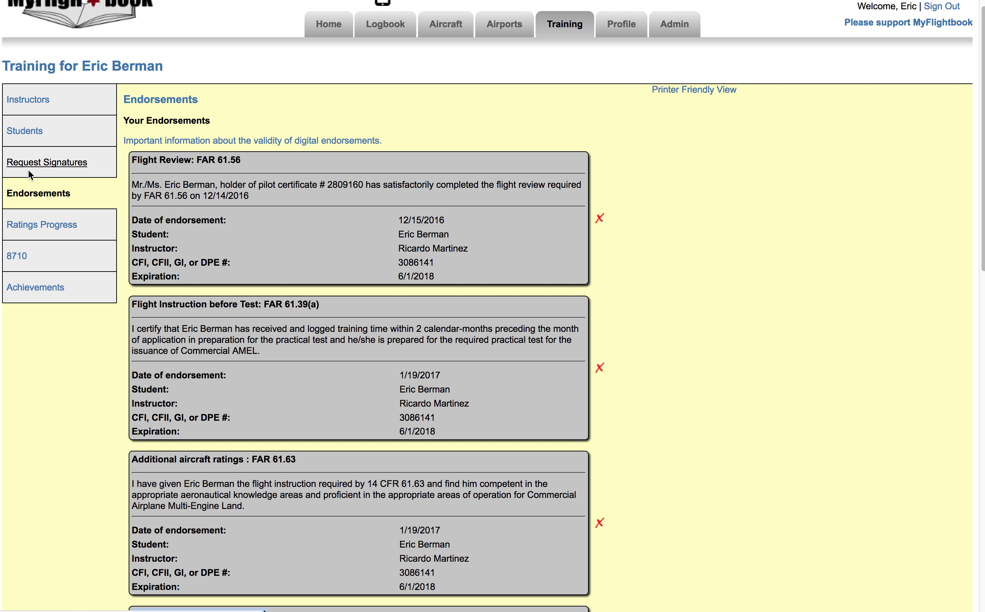
pyautogui.moveTo(557, 32)
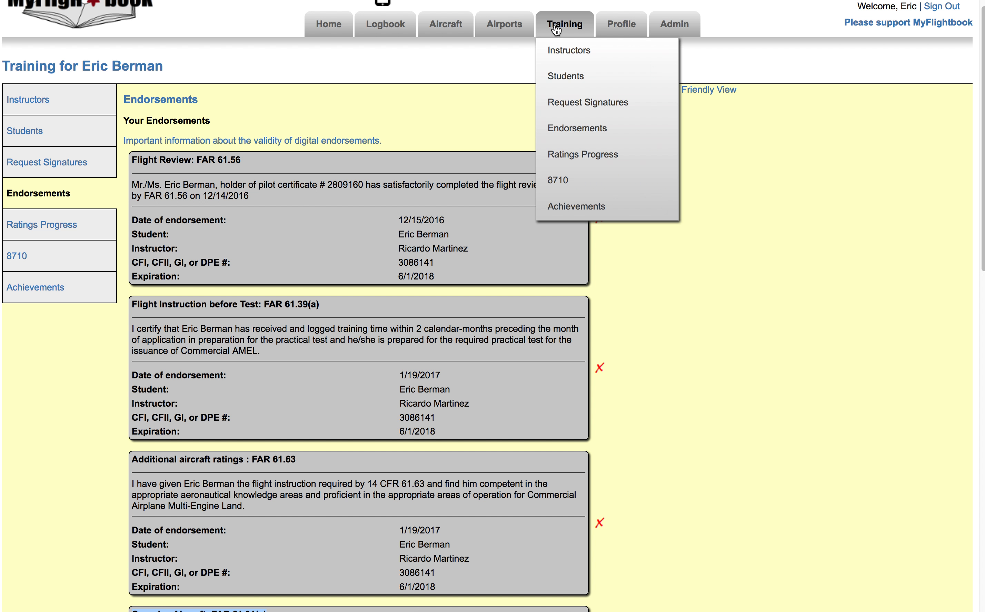
# Start a new signature request, tick the 6/18/2018 Sample Flight to Sign, and continue.
pyautogui.click(574, 111)
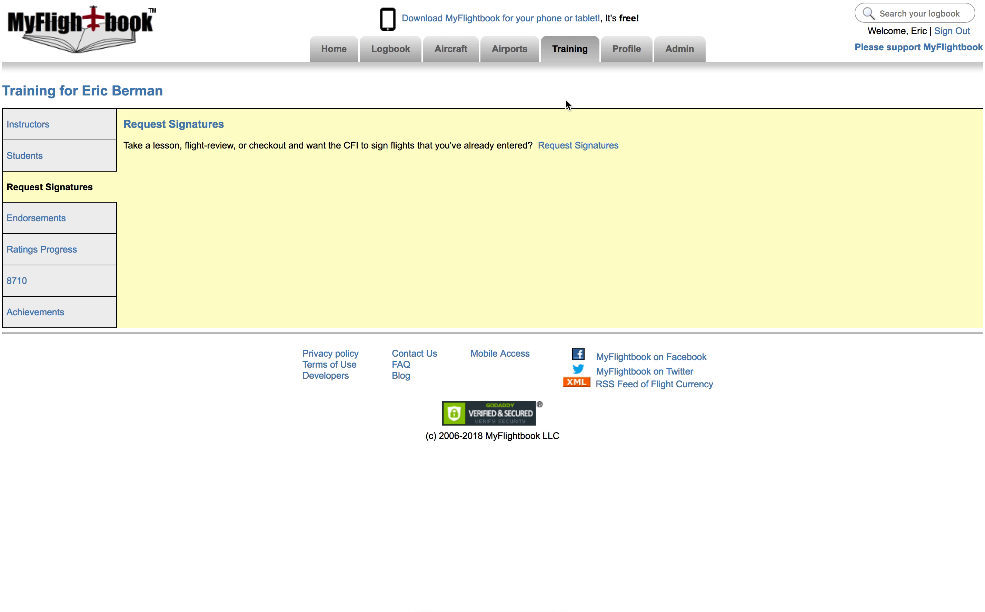
pyautogui.click(583, 148)
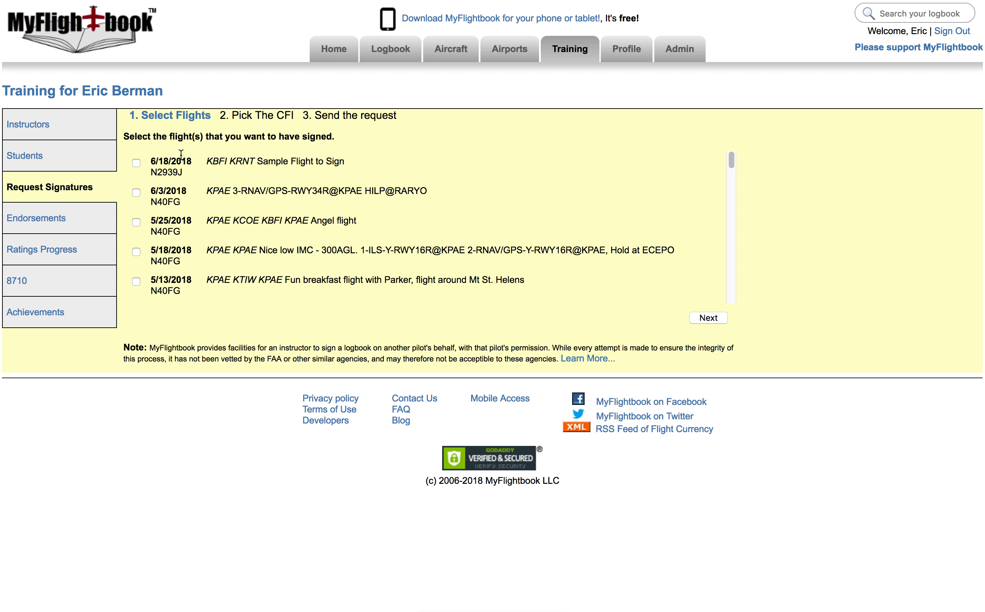
pyautogui.moveTo(730, 160)
pyautogui.mouseDown()
pyautogui.moveTo(733, 202)
pyautogui.moveTo(732, 154)
pyautogui.mouseUp()
pyautogui.click(136, 163)
pyautogui.click(705, 318)
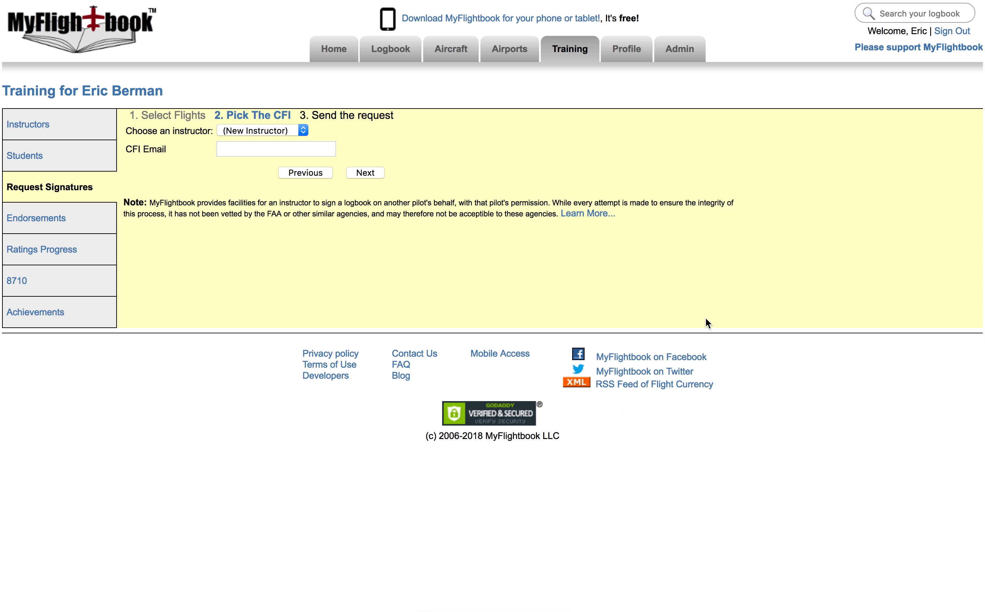
# Choose the student's existing CFI as signer, send the request, and return to Safari.
pyautogui.click(227, 148)
pyautogui.click(237, 131)
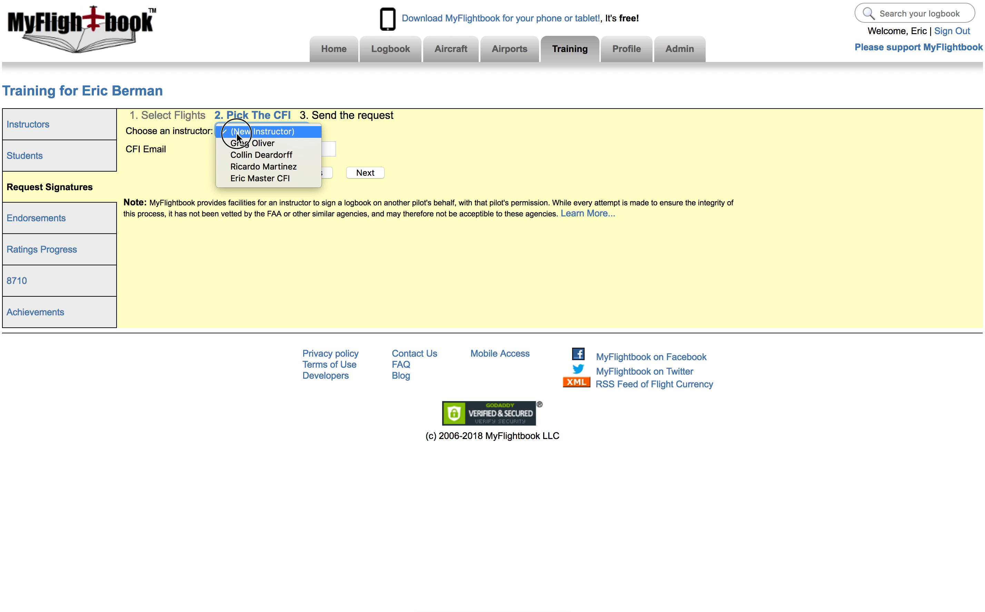
pyautogui.click(245, 179)
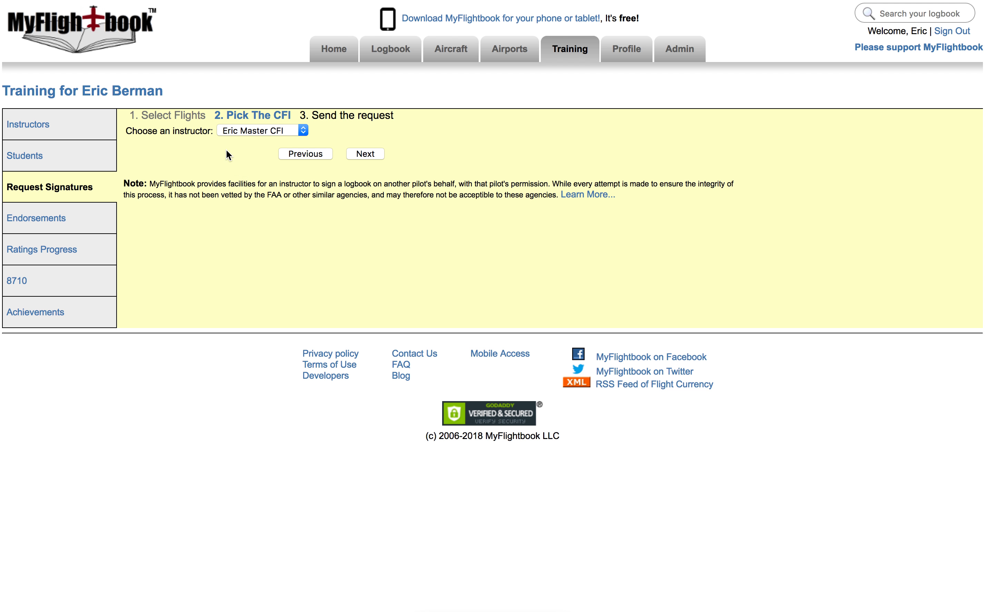
pyautogui.click(274, 142)
pyautogui.click(363, 154)
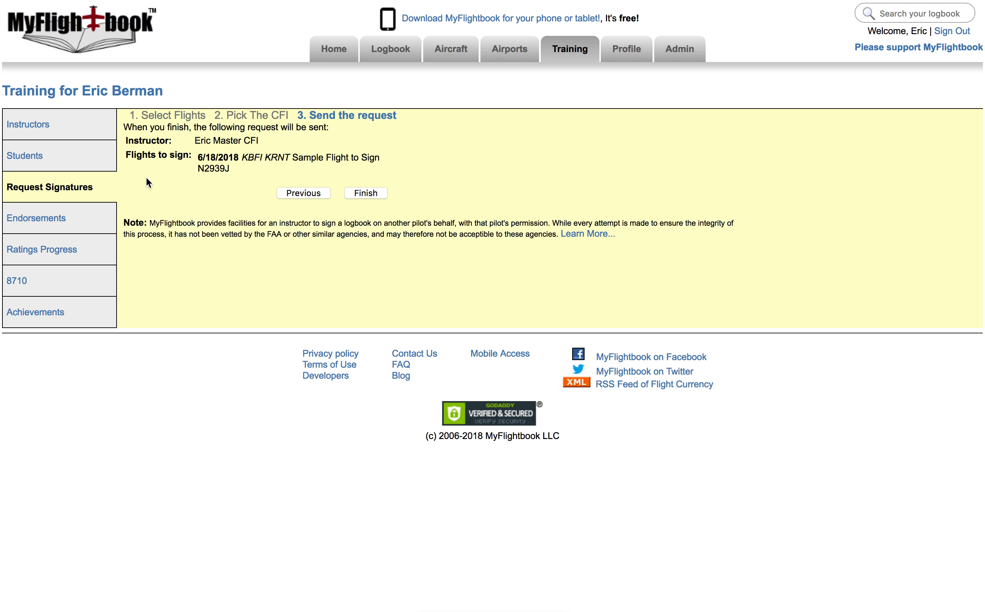
pyautogui.click(365, 194)
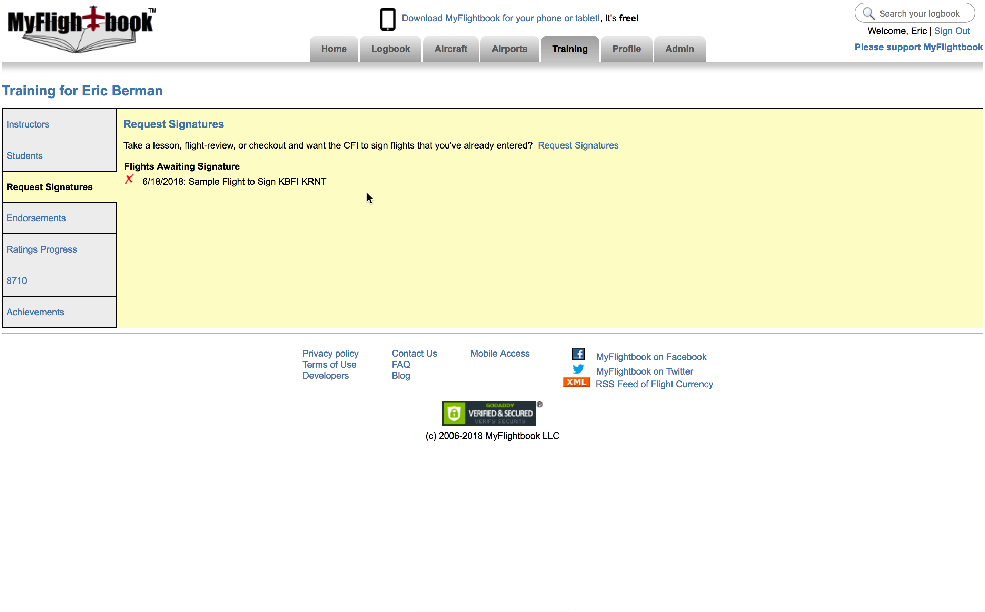
pyautogui.press('super+Tab')
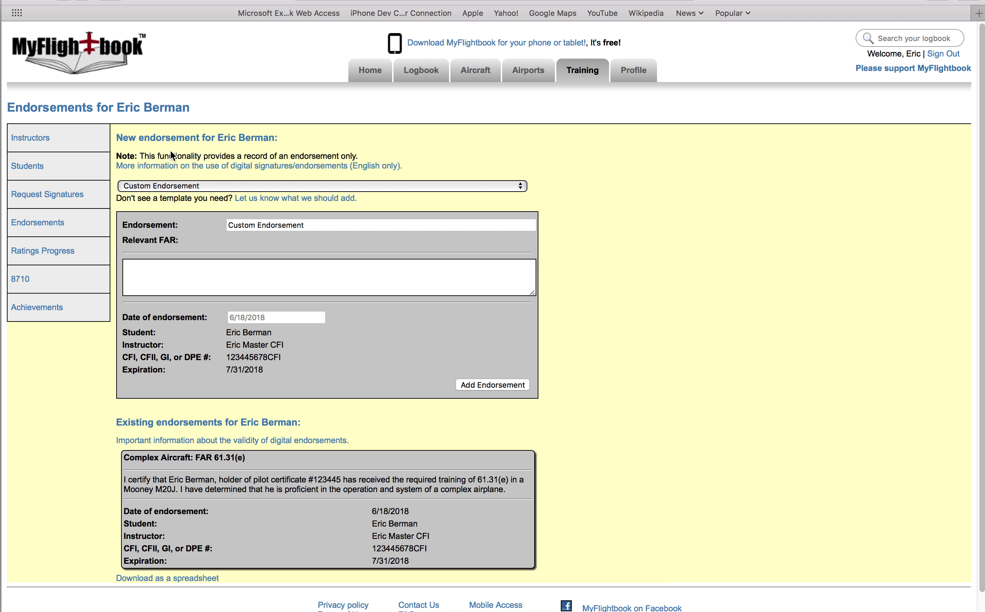
# From Training > Students, open the 6/18/2018 KBFI–KRNT flight under Flights Awaiting Signature.
pyautogui.moveTo(579, 71)
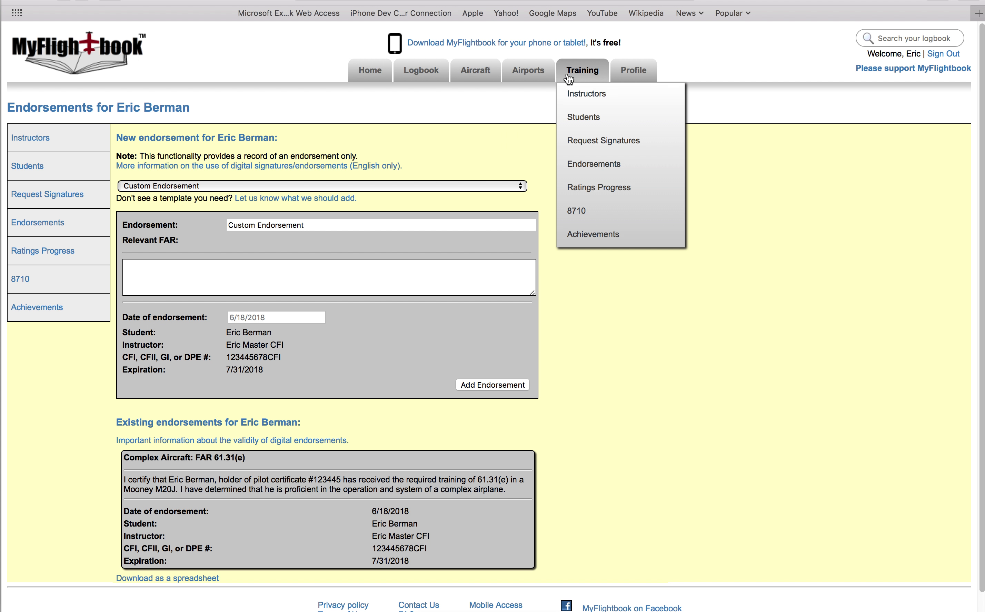
pyautogui.click(590, 118)
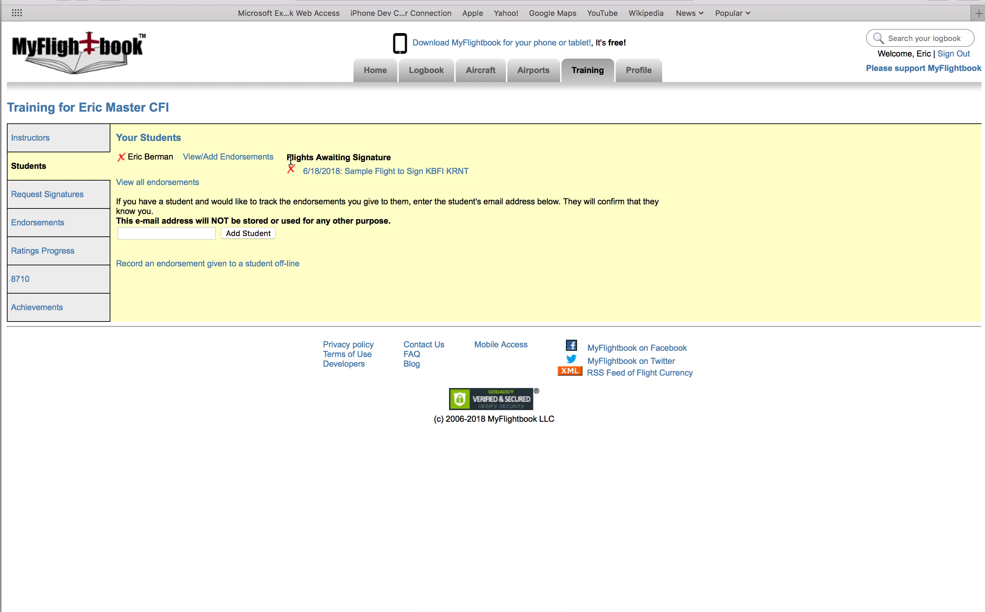
pyautogui.moveTo(289, 158); pyautogui.dragTo(353, 156)
pyautogui.moveTo(397, 157); pyautogui.dragTo(395, 158)
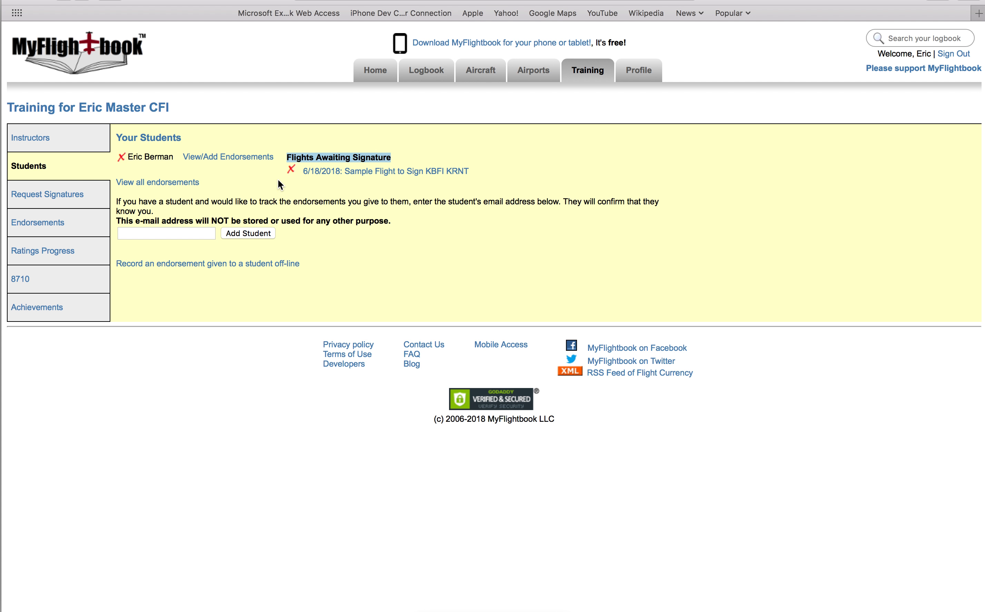
pyautogui.click(325, 173)
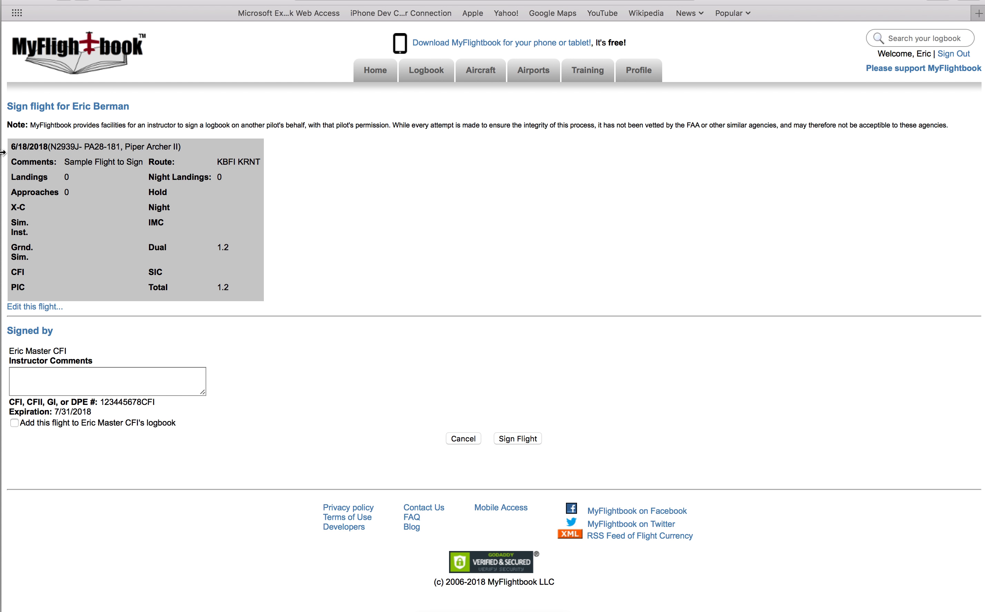
# Review the flight's details and enter the instructor comment 'Nicely done! watch the airspeed'.
pyautogui.moveTo(11, 144); pyautogui.dragTo(243, 285)
pyautogui.click(122, 338)
pyautogui.click(86, 379)
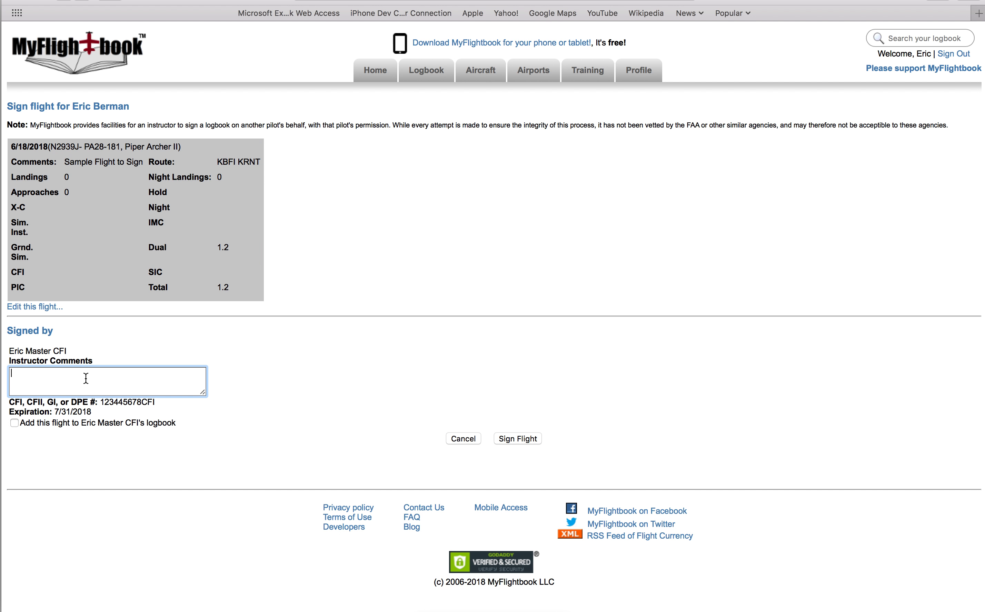
pyautogui.write('Nicely done!  watch the airspeed!')
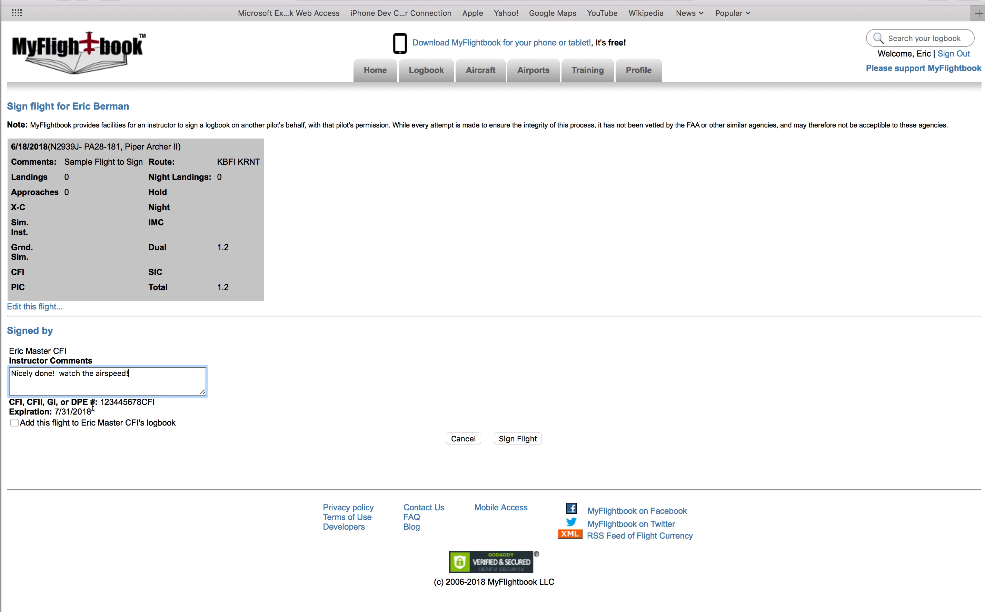
# Check the CFI number and certificate expiration date, then tick adding the flight to the instructor's logbook.
pyautogui.doubleClick(107, 402)
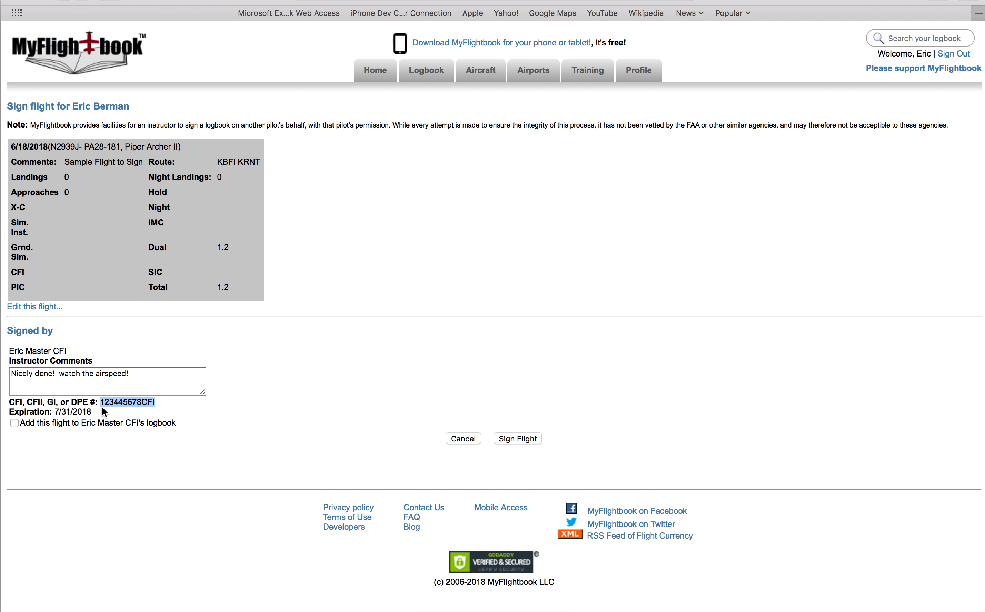
pyautogui.moveTo(54, 412); pyautogui.dragTo(103, 415)
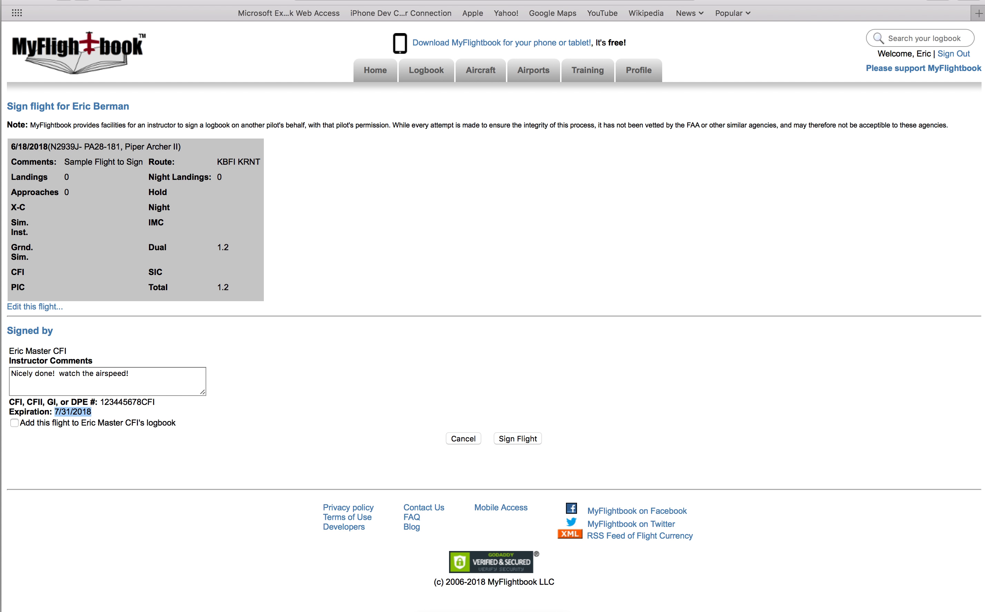
pyautogui.click(43, 440)
pyautogui.click(16, 426)
# Cancel the signing, then as the student tick 'Allow to view my logbook' for the CFI under Training > Instructors.
pyautogui.click(458, 440)
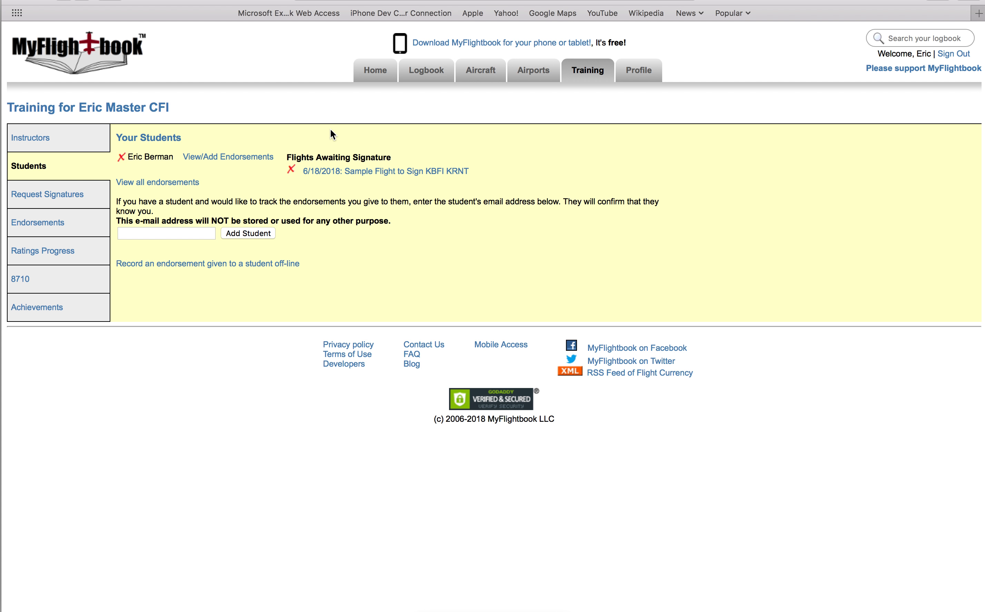
pyautogui.press('super+Tab')
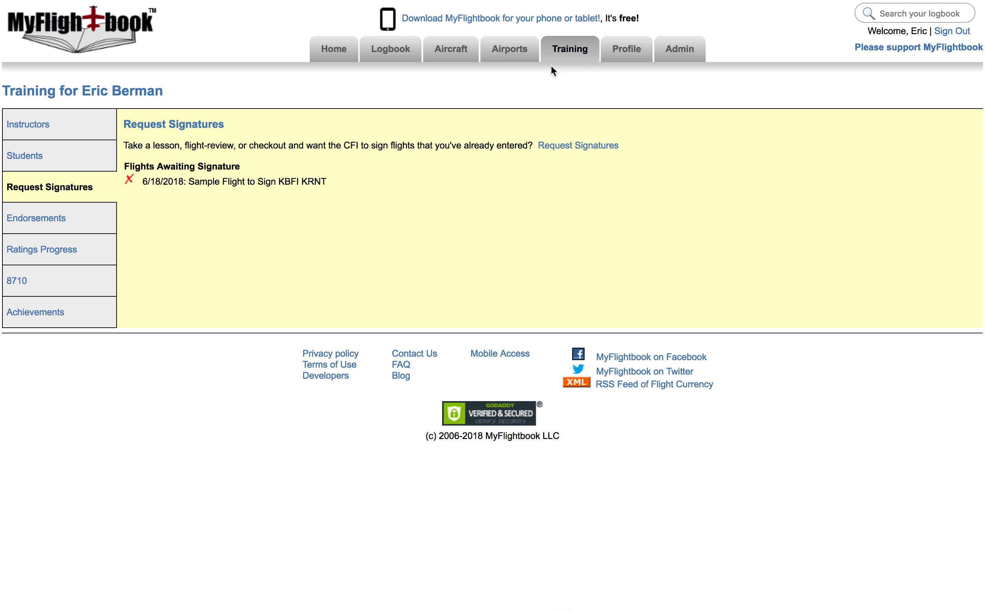
pyautogui.moveTo(567, 60)
pyautogui.click(571, 76)
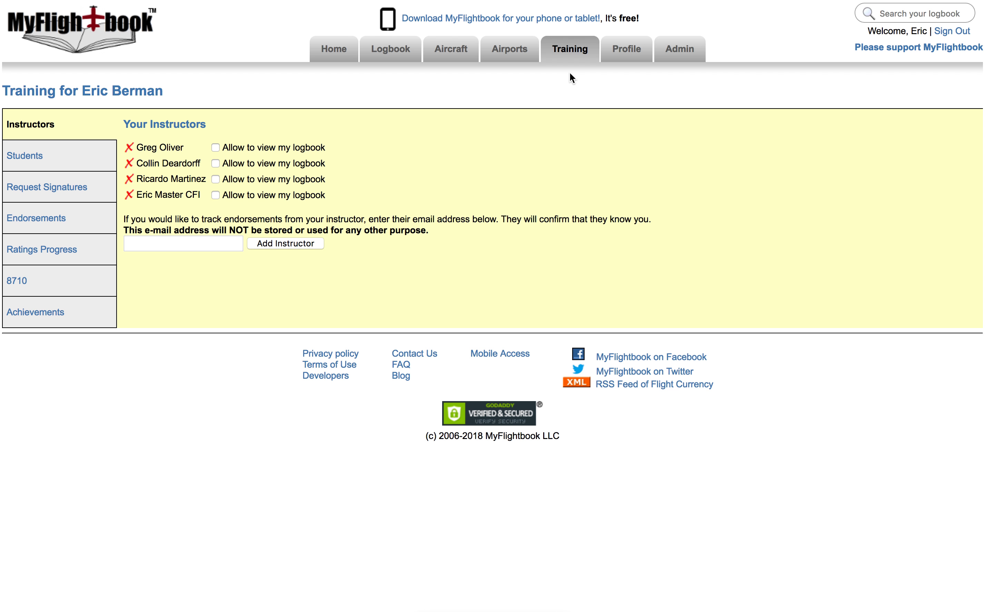
pyautogui.click(216, 195)
pyautogui.press('super+Tab')
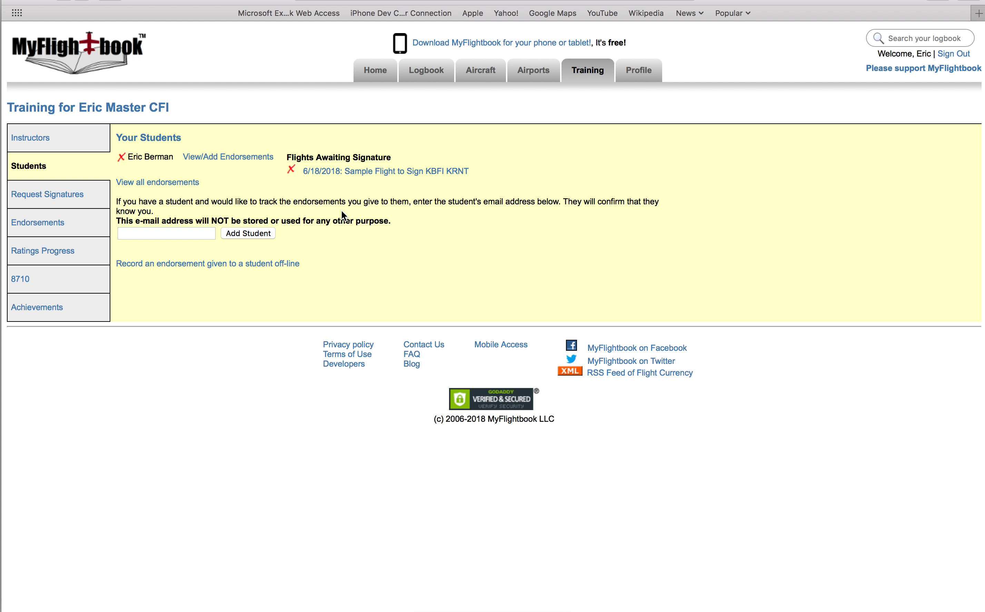
# Reload the Students page and open the student's shared 924-flight logbook.
pyautogui.press('super+r')
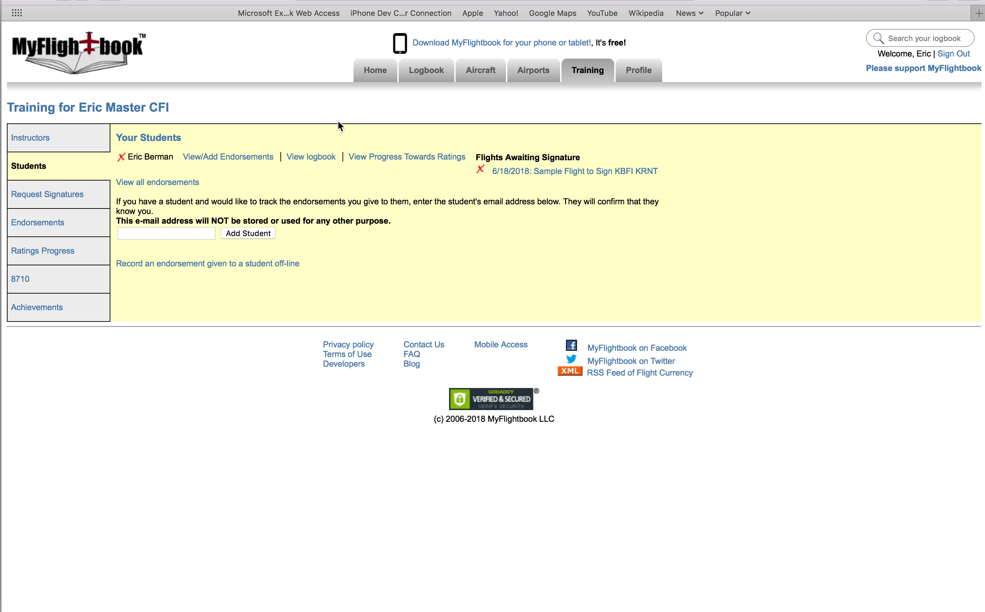
pyautogui.click(309, 161)
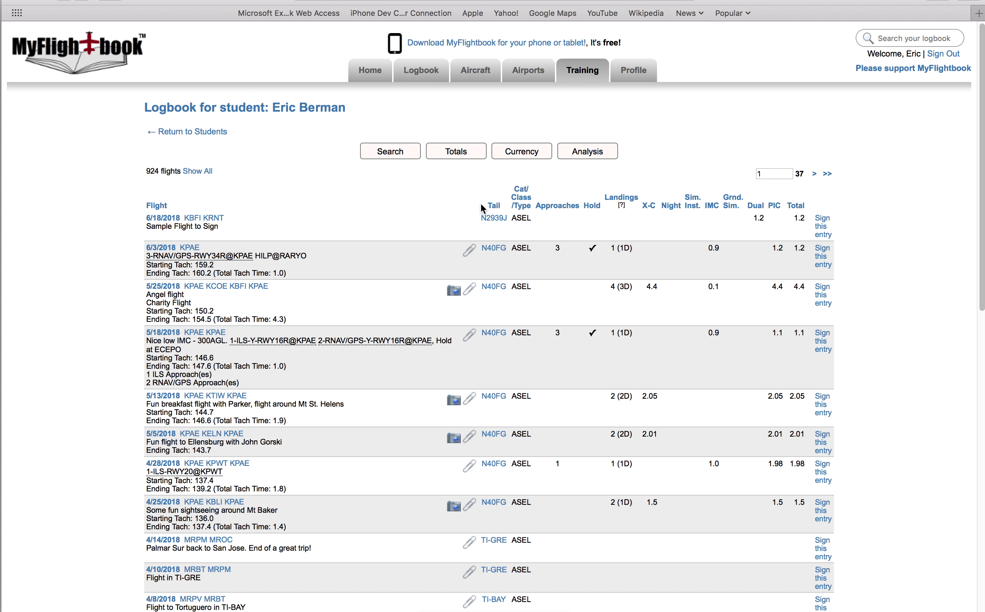
pyautogui.moveTo(151, 113); pyautogui.dragTo(342, 109)
pyautogui.click(875, 209)
# Open the newest flight for signing, cancel it, and go back to Students.
pyautogui.click(823, 235)
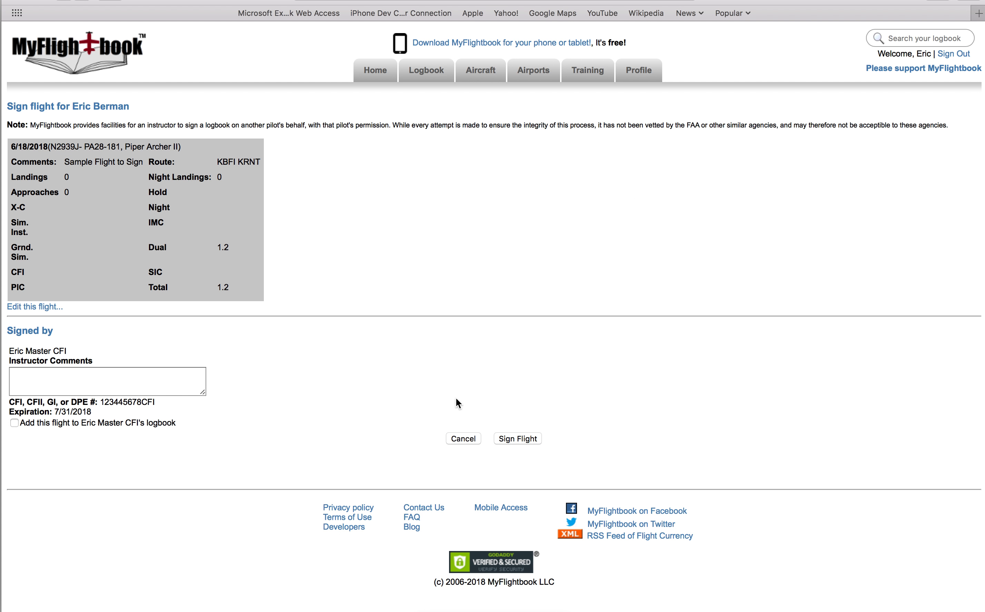
pyautogui.click(463, 439)
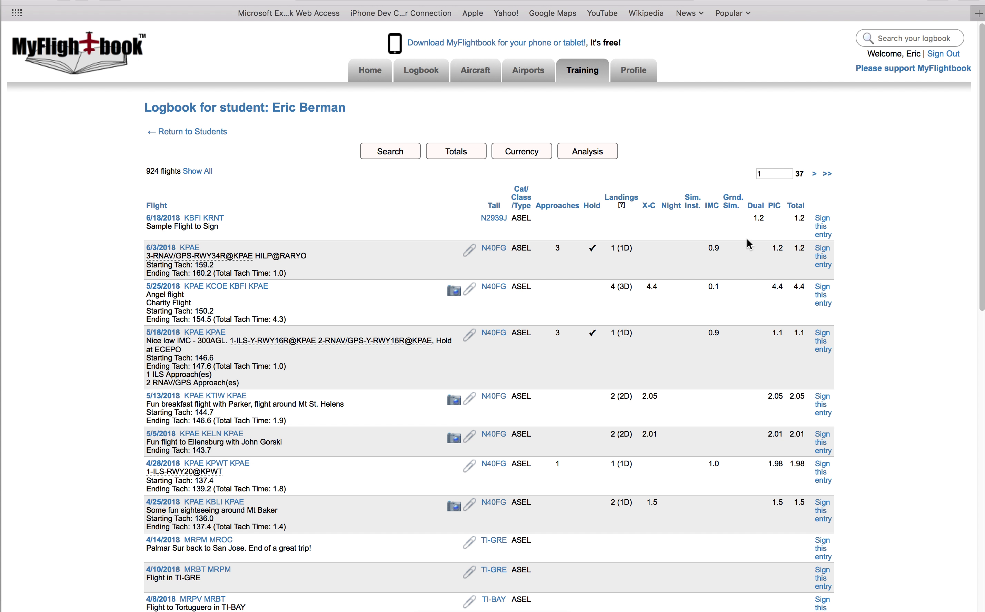
pyautogui.click(171, 132)
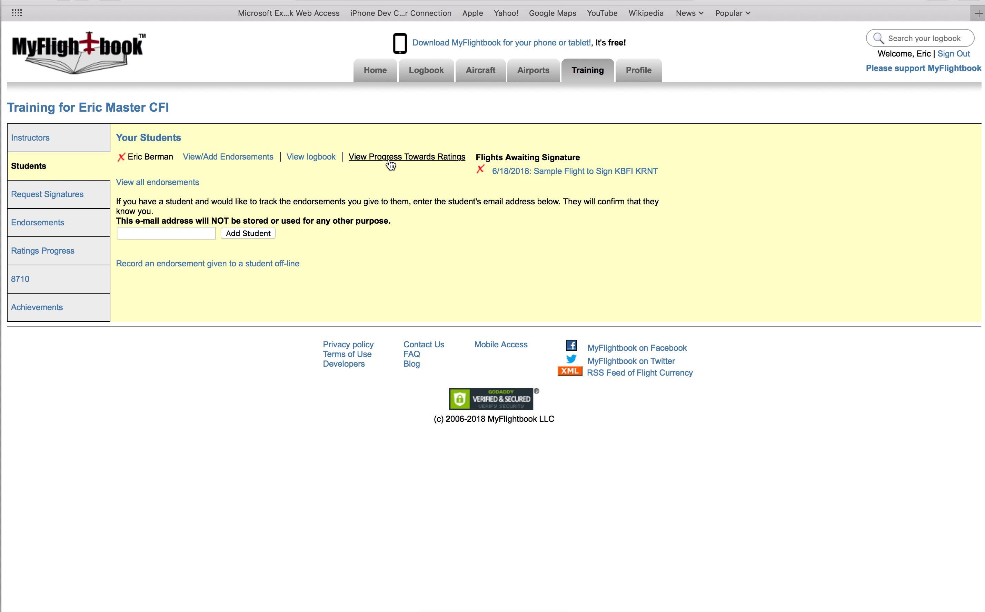
# Open the student's Progress Towards Ratings for Private Pilot Rating and scroll through its milestones.
pyautogui.click(390, 164)
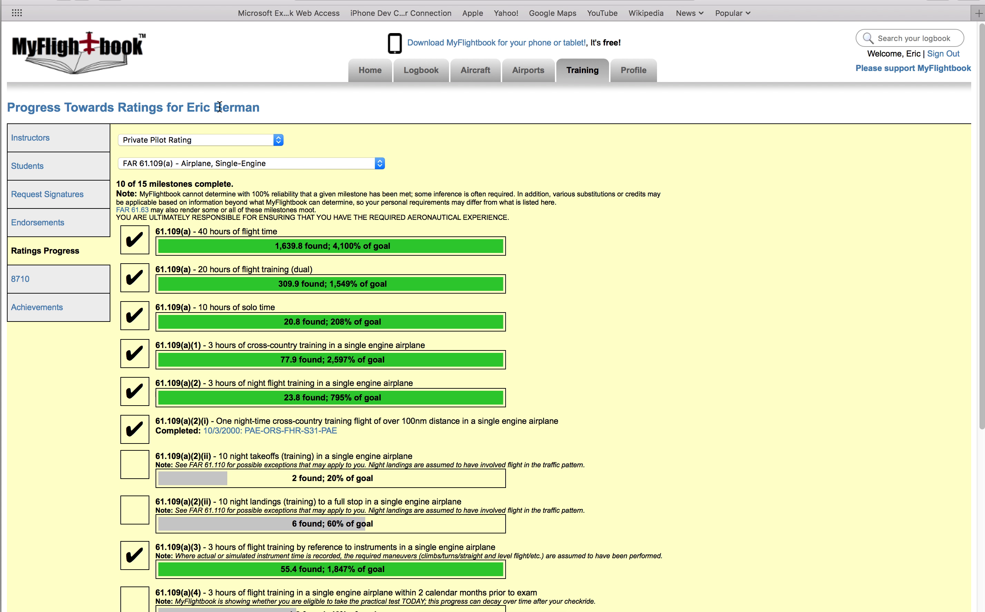
pyautogui.click(185, 139)
pyautogui.click(126, 140)
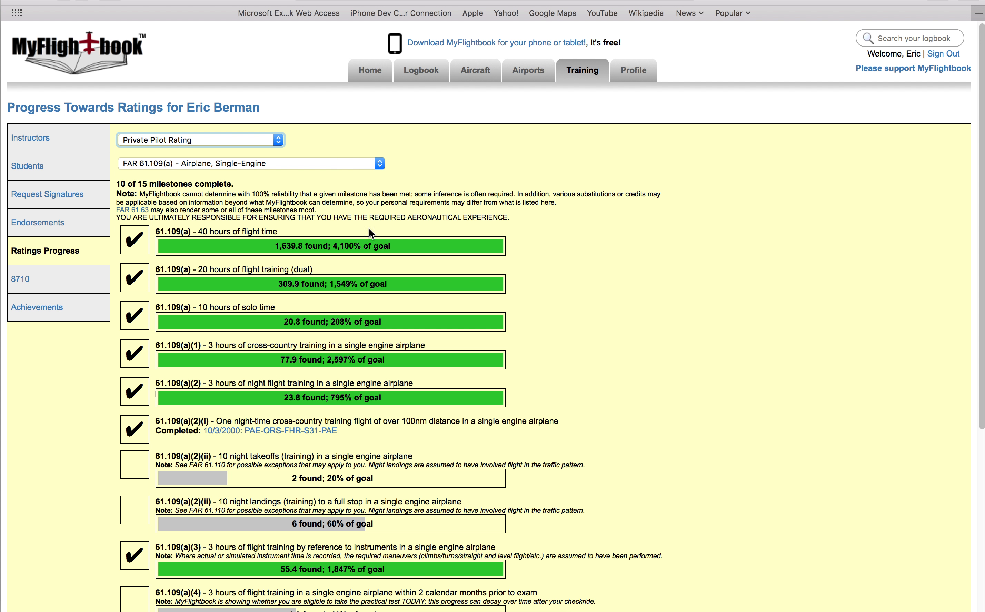
pyautogui.scroll(-10, 536, 312)
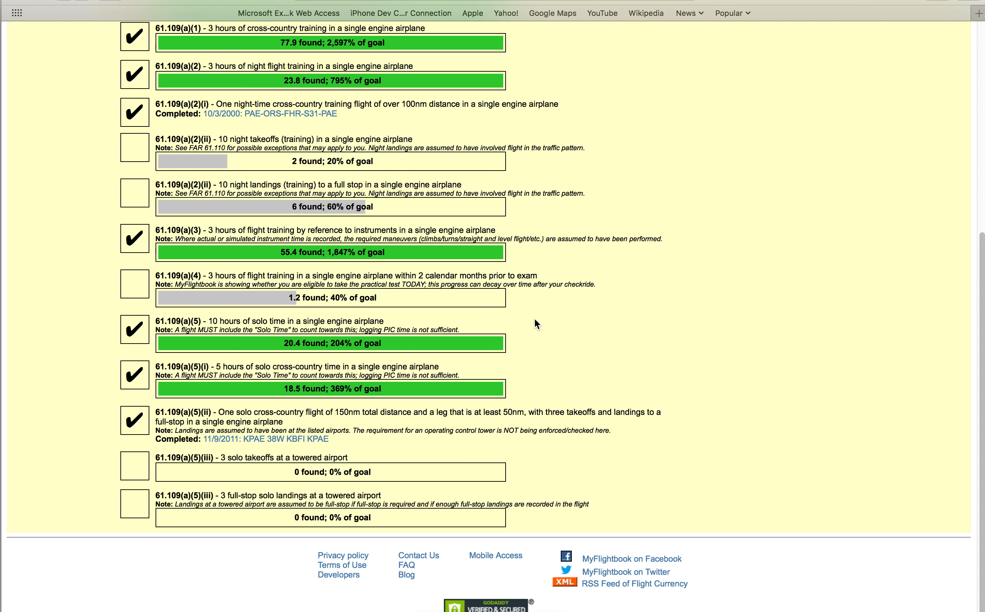
pyautogui.scroll(10, 534, 320)
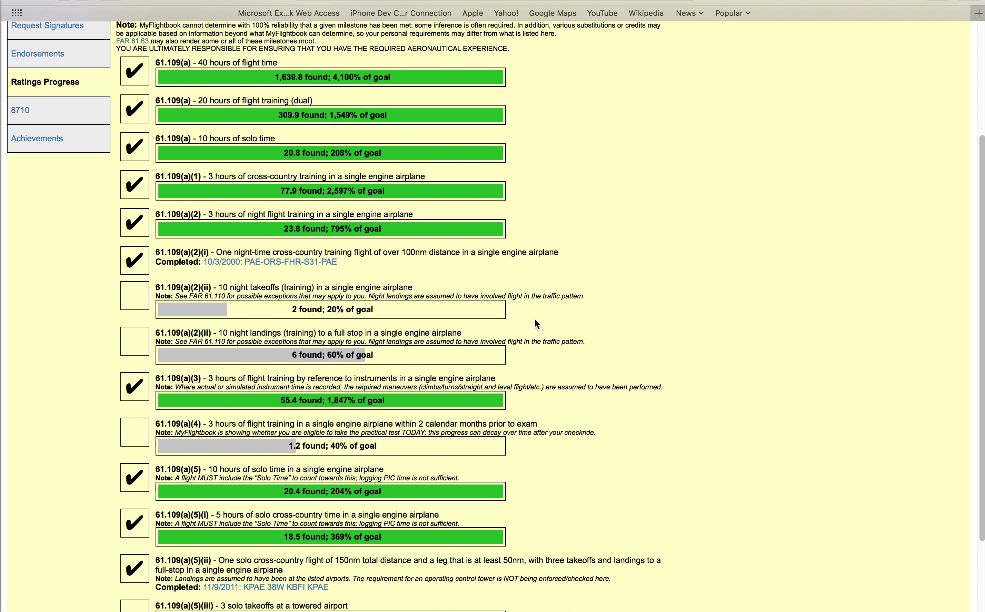